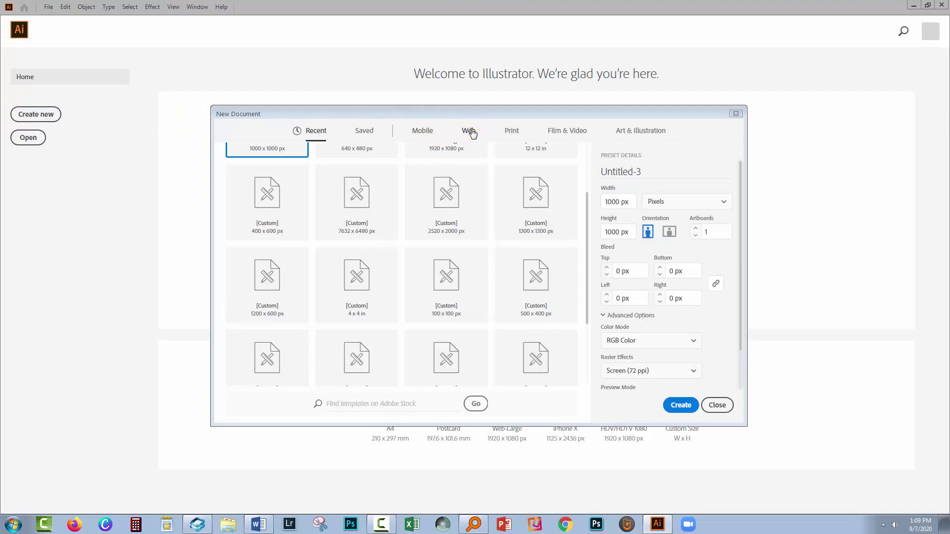
# Create a 1920 × 1080 px document from the Web better colours preset
pyautogui.click(470, 131)
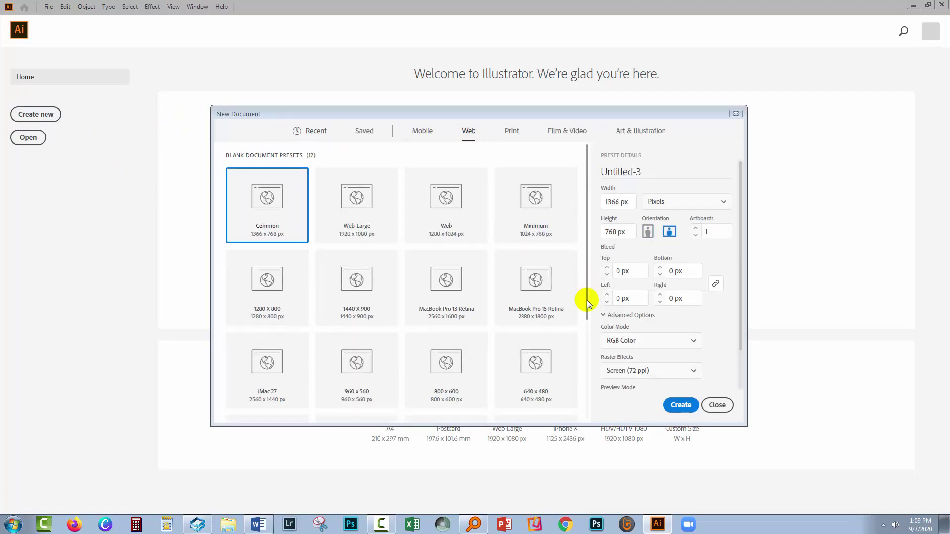
pyautogui.scroll(-5, 586, 300)
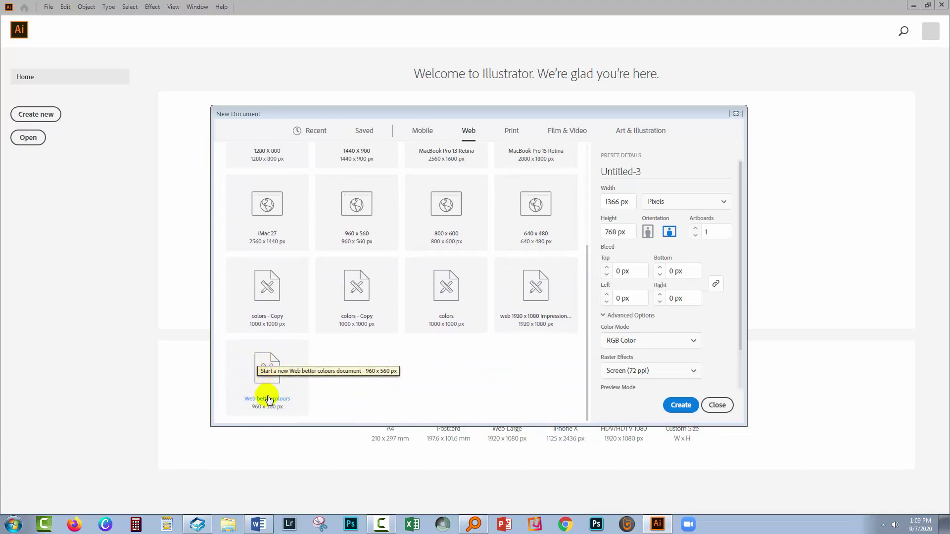
pyautogui.click(262, 364)
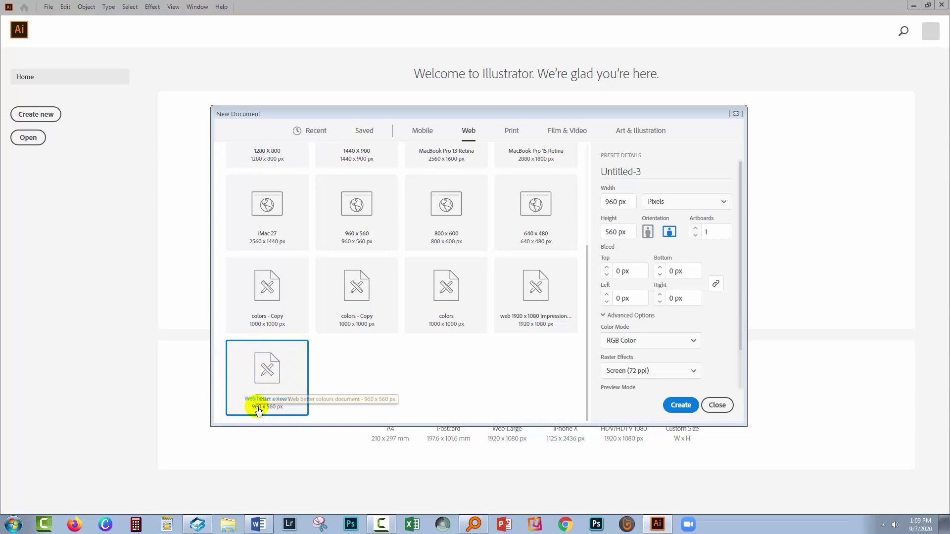
pyautogui.click(633, 199)
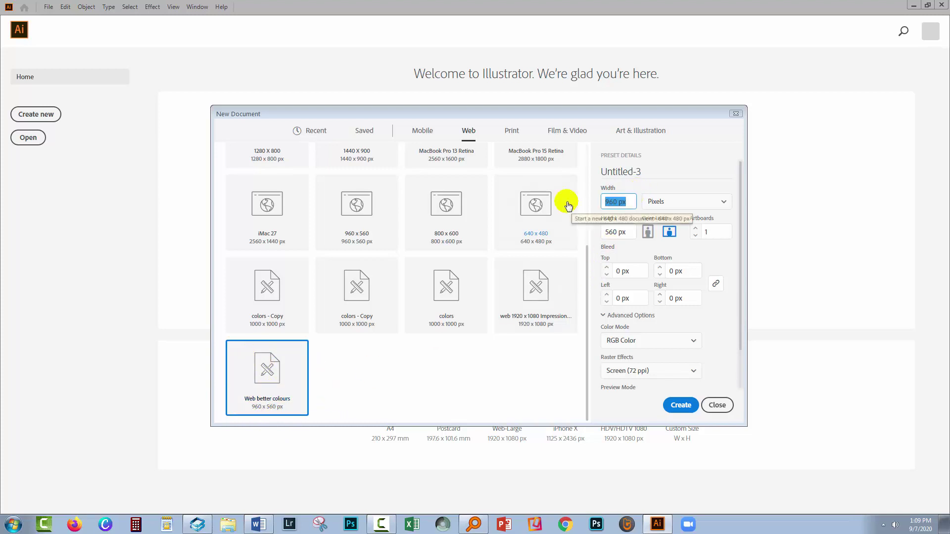
pyautogui.write('1920')
pyautogui.press('Tab')
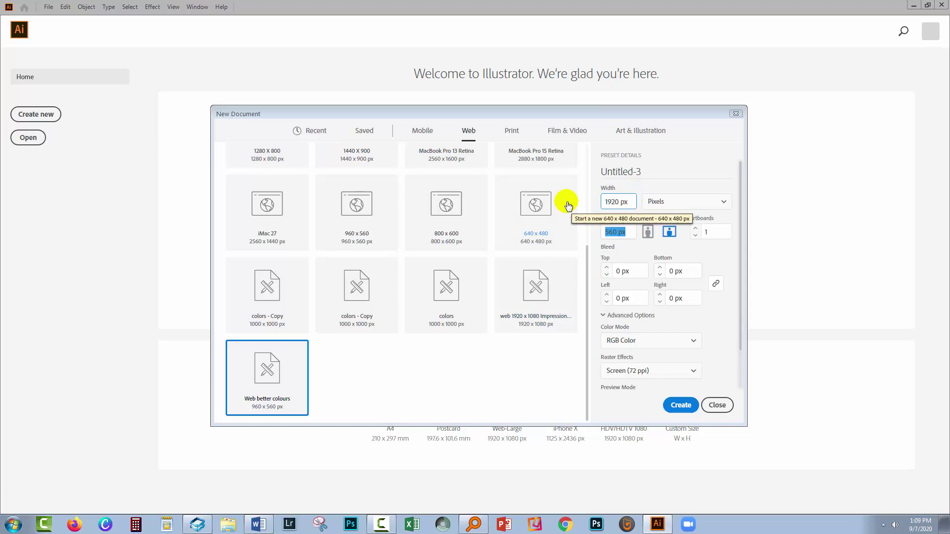
pyautogui.write('1080')
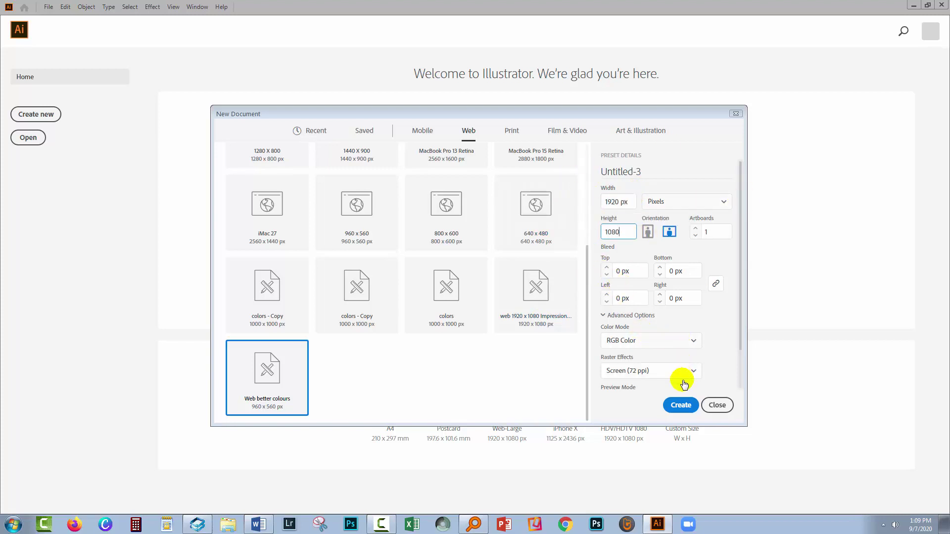
pyautogui.click(679, 406)
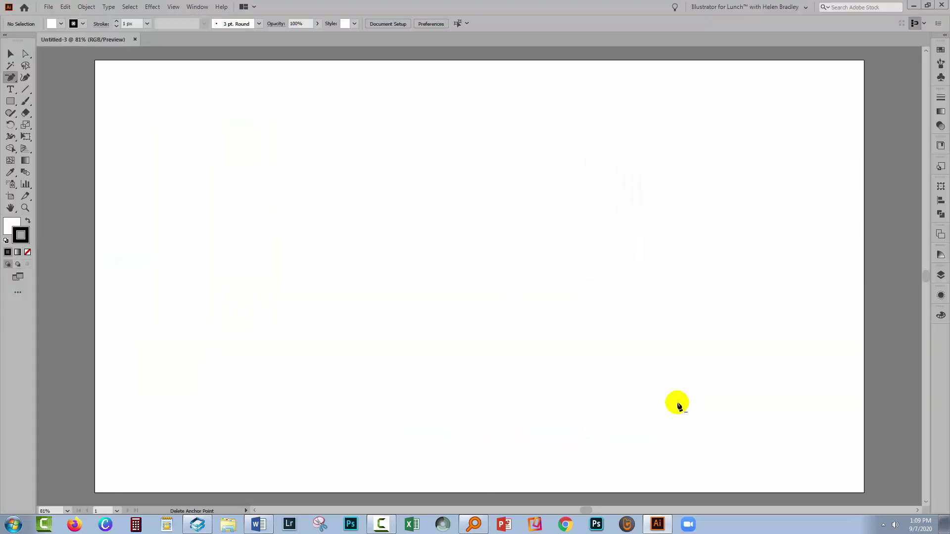
# Check the Swatches and Layers panels, collapse Layers, then start a new document via File > New
pyautogui.click(939, 51)
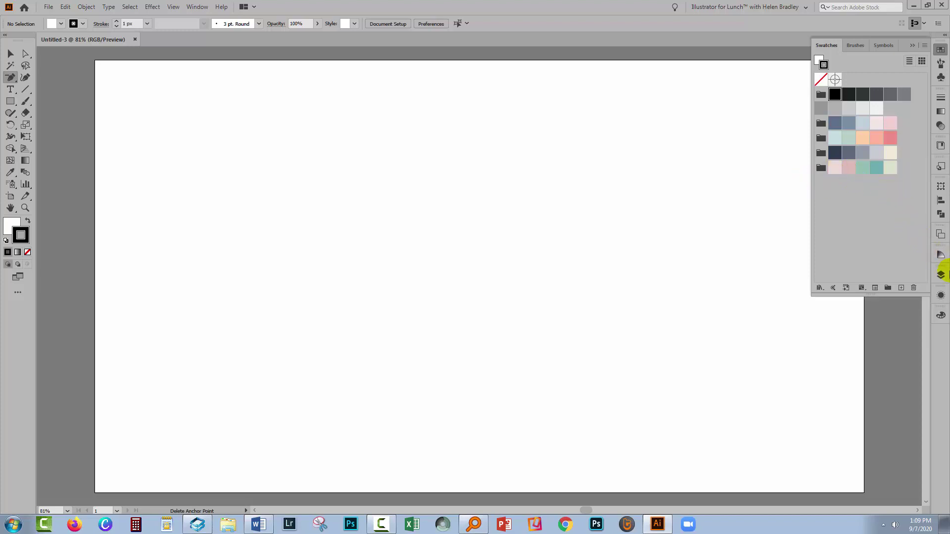
pyautogui.click(939, 275)
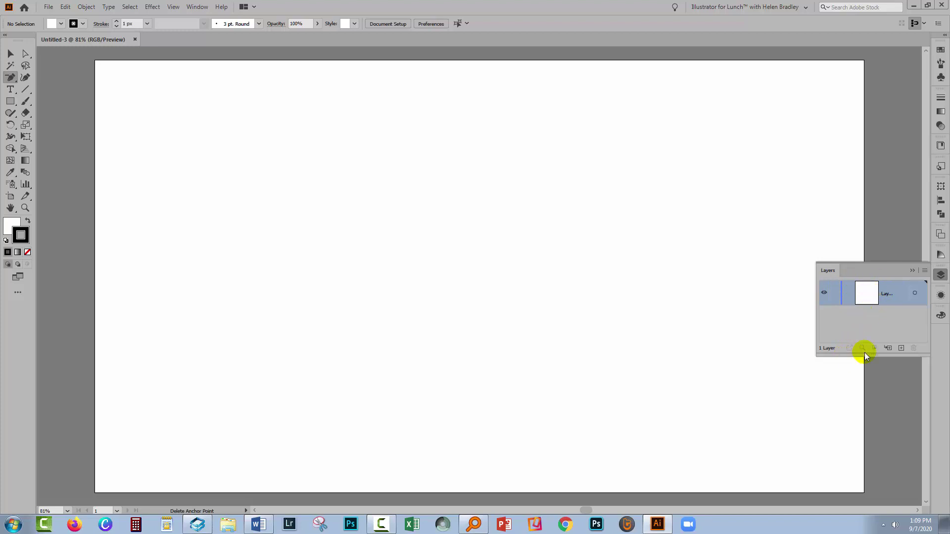
pyautogui.click(912, 271)
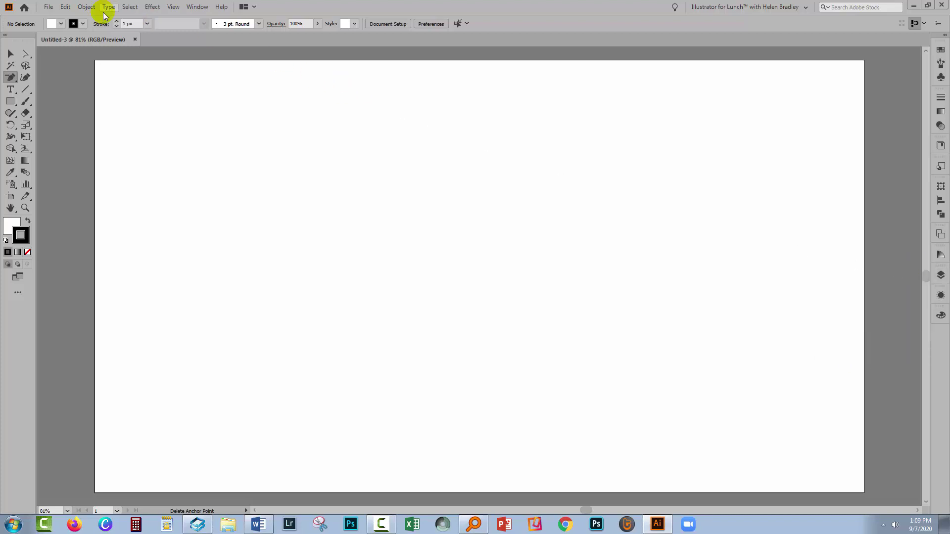
pyautogui.click(48, 7)
pyautogui.click(60, 18)
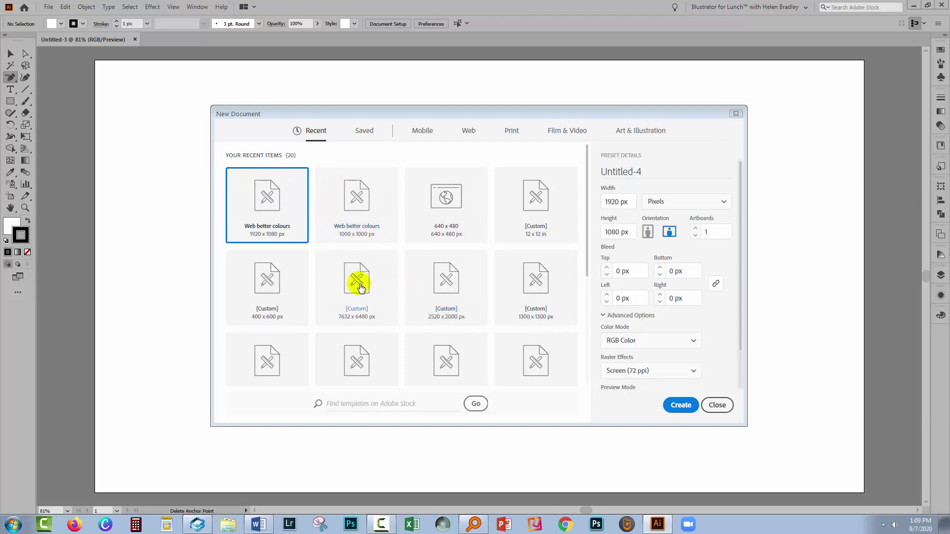
# Create a test document from the recent 1200 × 600 px preset
pyautogui.scroll(-2, 357, 285)
pyautogui.click(259, 276)
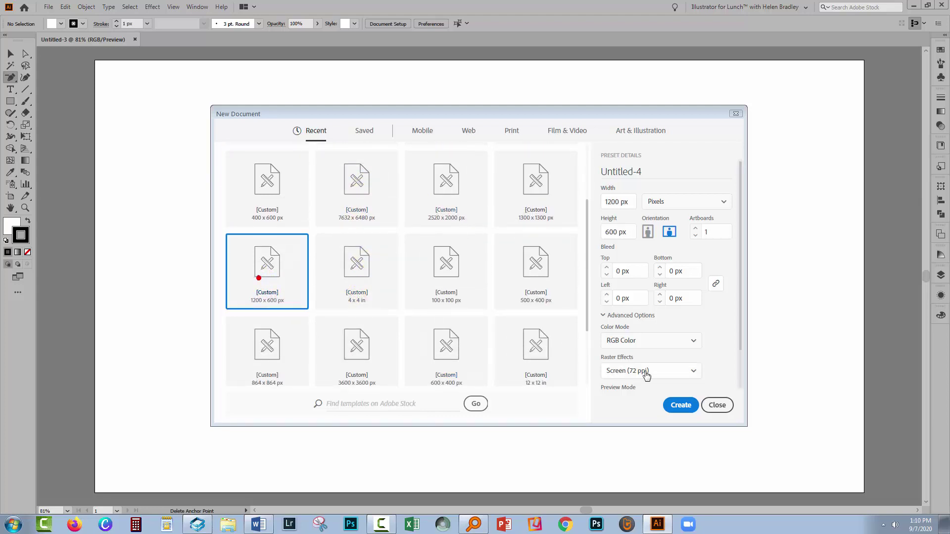
pyautogui.click(681, 404)
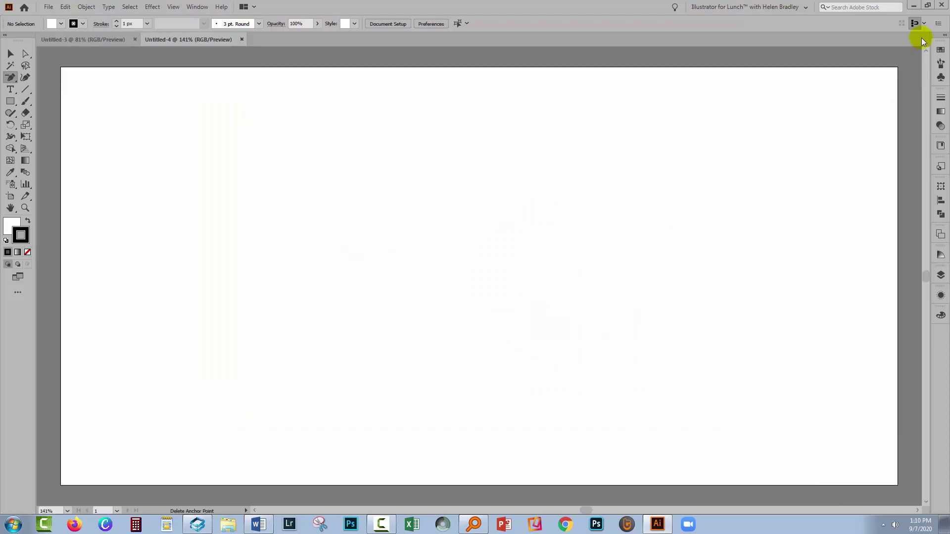
# Inspect the test document's swatches and layers, then close Untitled-4
pyautogui.click(941, 52)
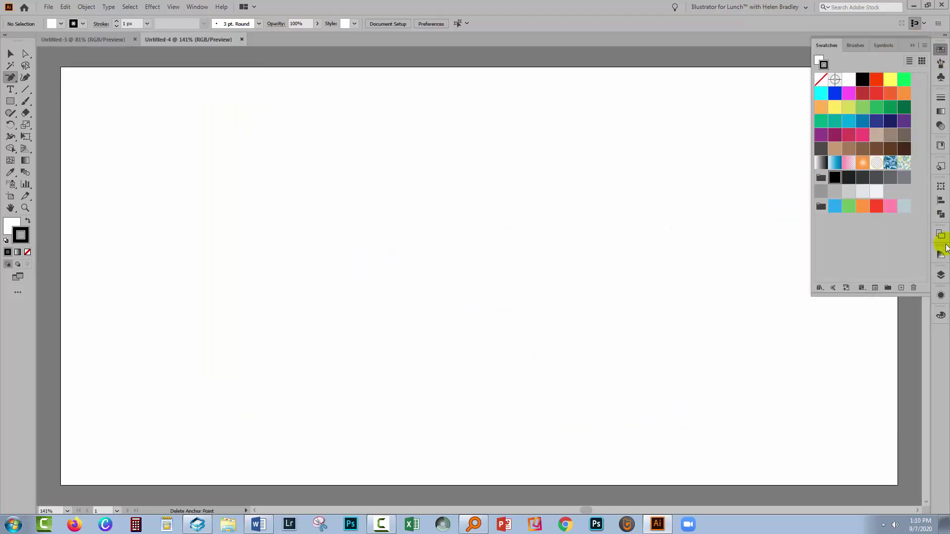
pyautogui.click(928, 291)
pyautogui.click(940, 276)
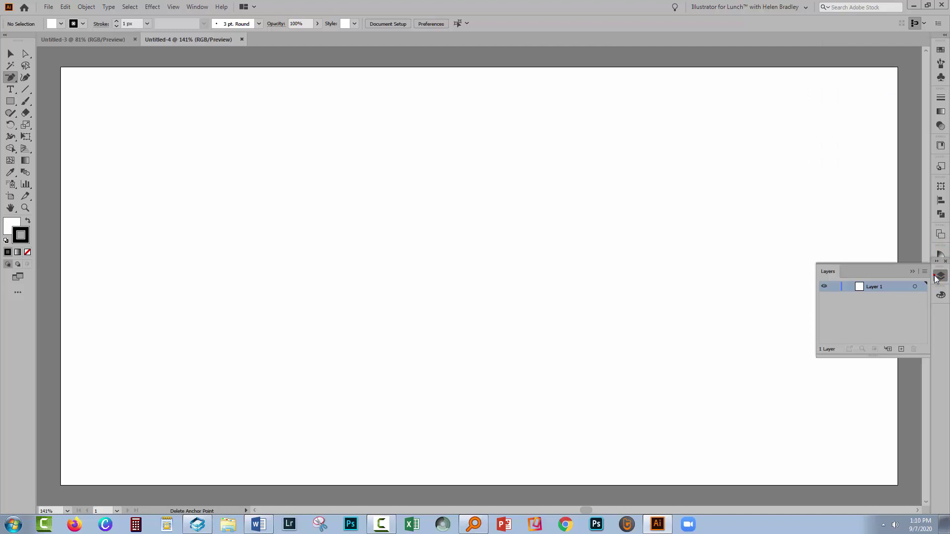
pyautogui.click(241, 37)
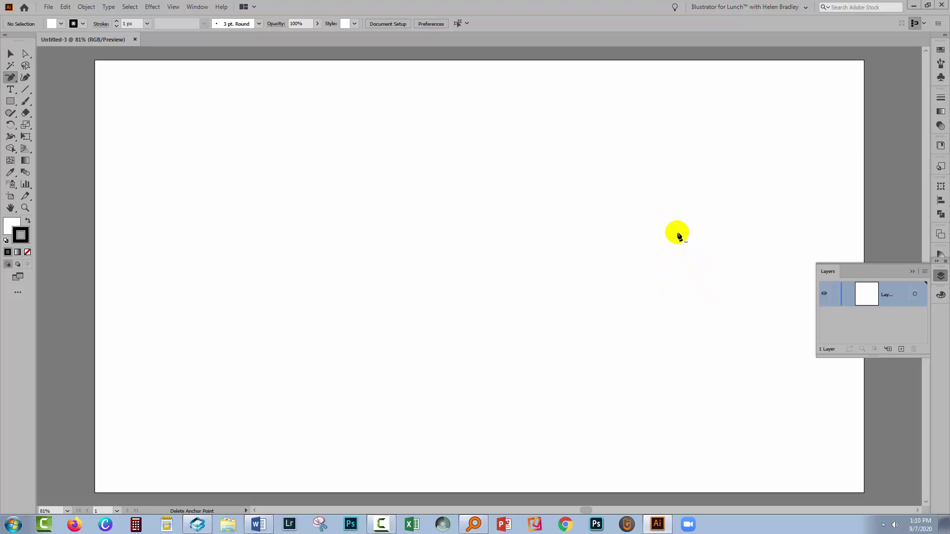
pyautogui.click(910, 272)
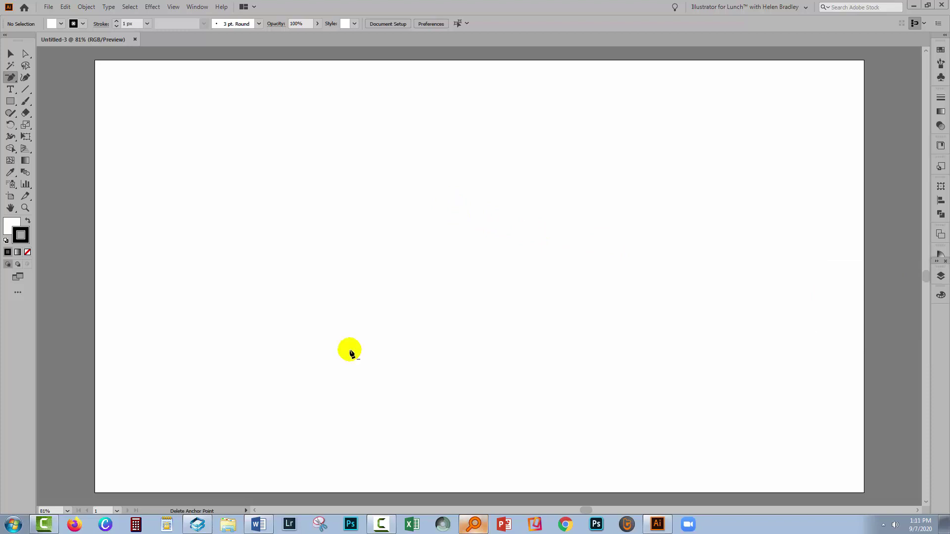
# Close Untitled-3 and start a new 1920 × 1080 px document from Home
pyautogui.click(9, 56)
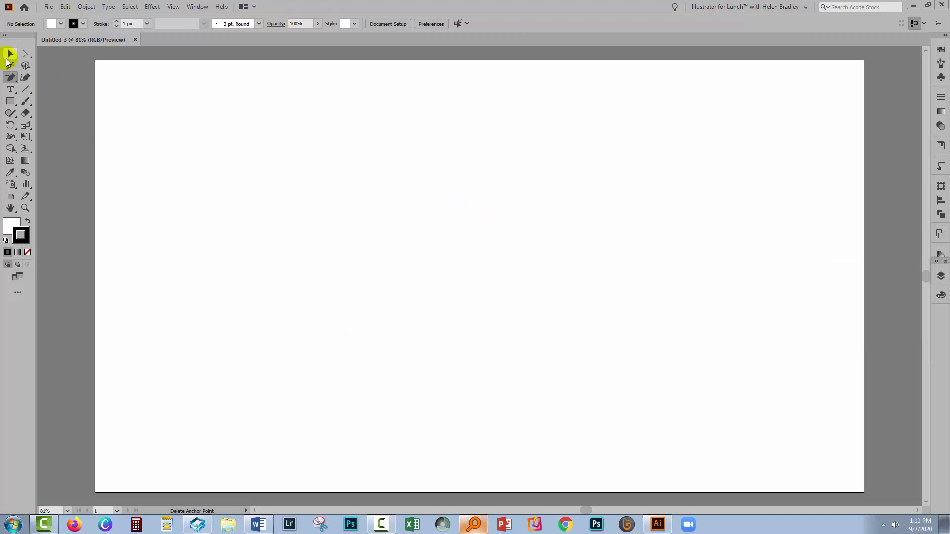
pyautogui.click(135, 39)
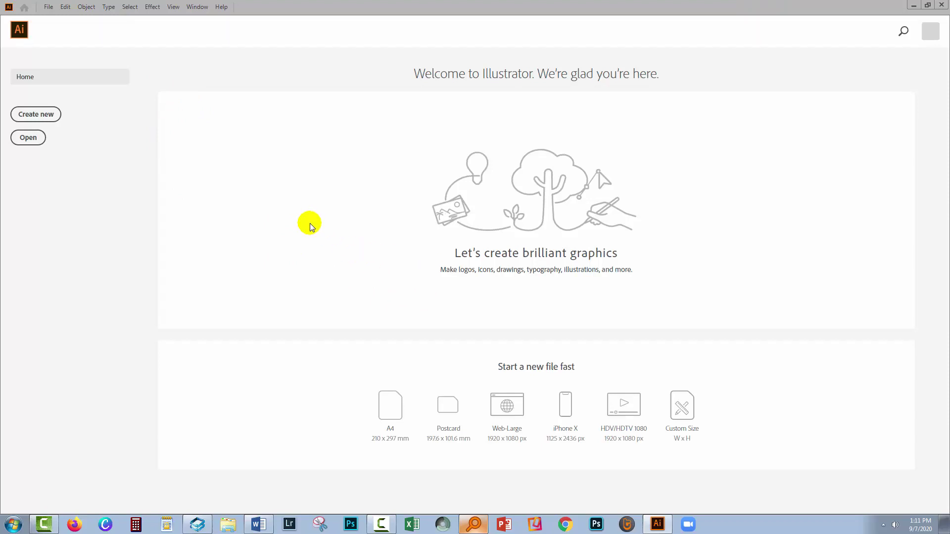
pyautogui.click(47, 114)
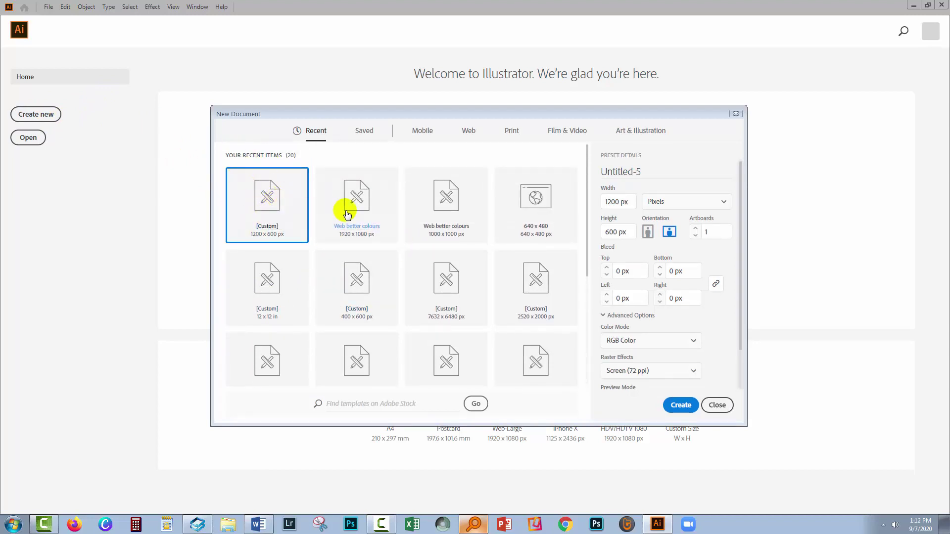
pyautogui.moveTo(629, 201); pyautogui.dragTo(594, 206)
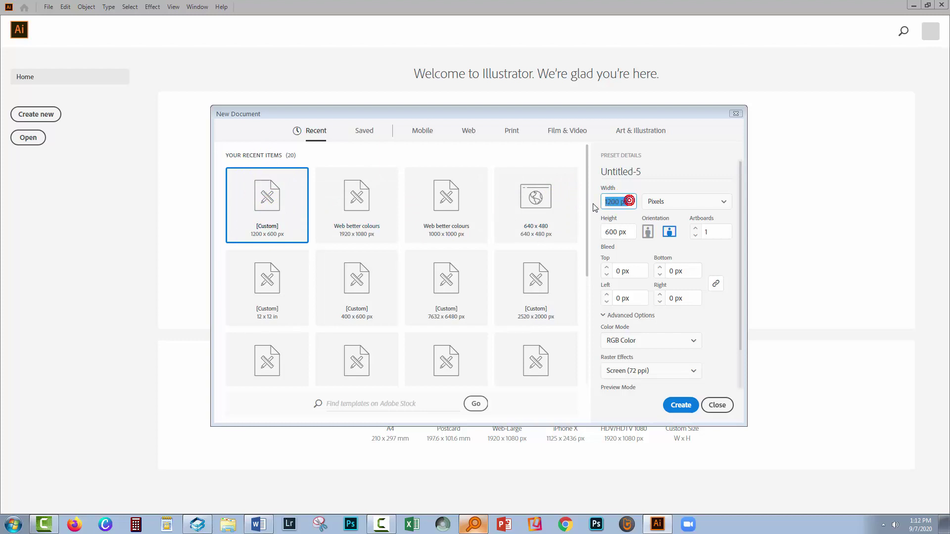
pyautogui.write('1')
pyautogui.press('Tab')
pyautogui.write('10')
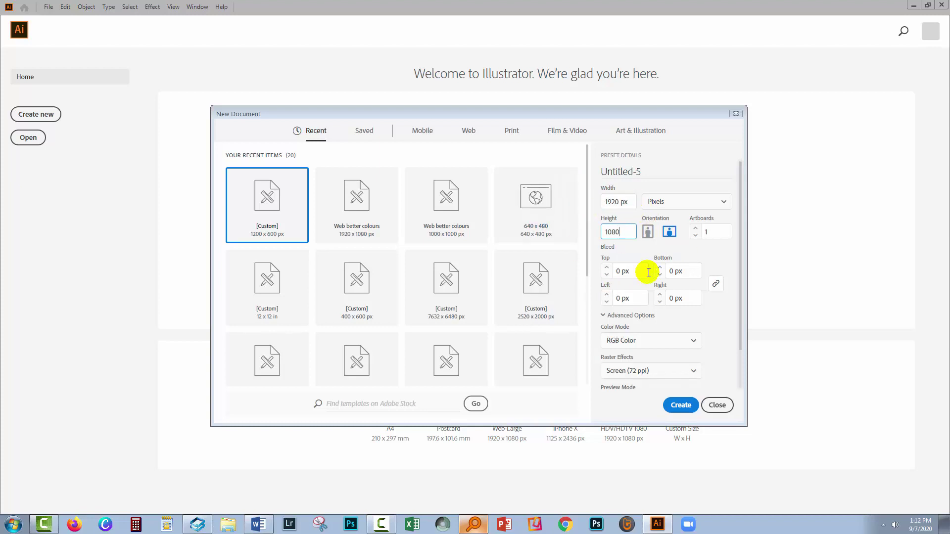
# Create the 1920 × 1080 px document and reset the workspace layout
pyautogui.click(681, 406)
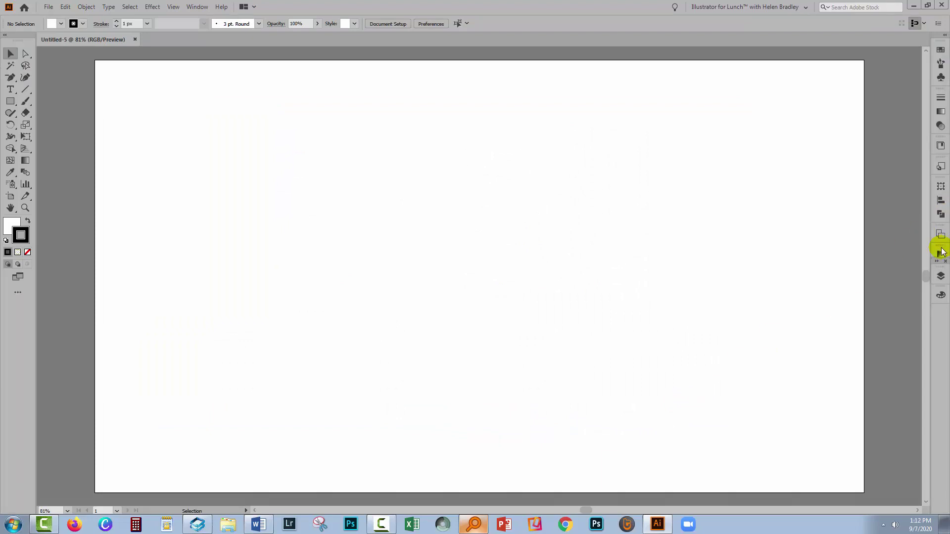
pyautogui.click(758, 7)
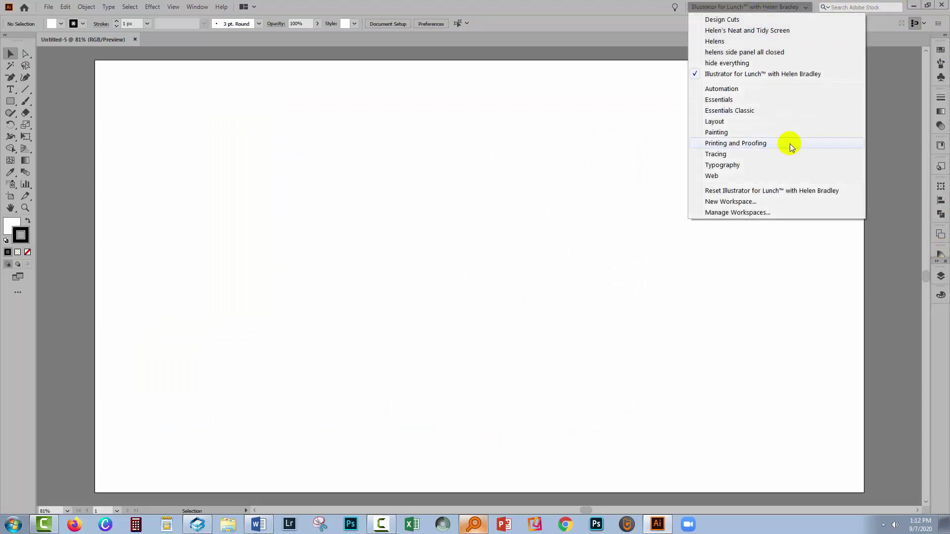
pyautogui.click(780, 190)
# Set the Layers panel row size to a custom 50 pixels
pyautogui.click(938, 280)
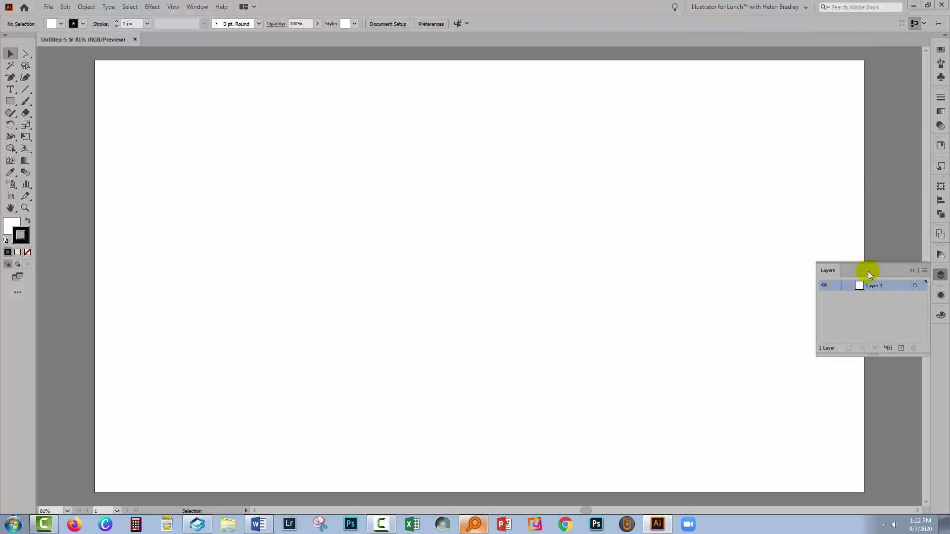
pyautogui.click(924, 271)
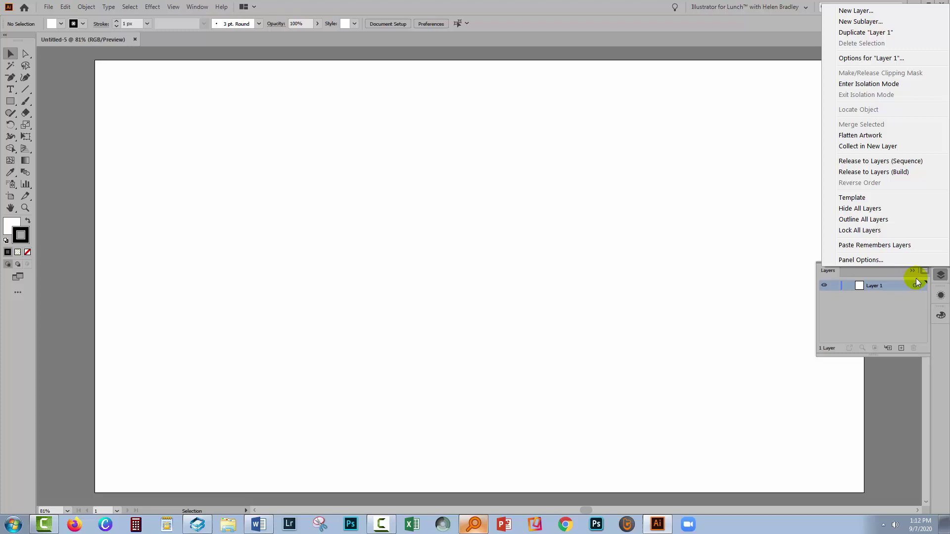
pyautogui.click(848, 259)
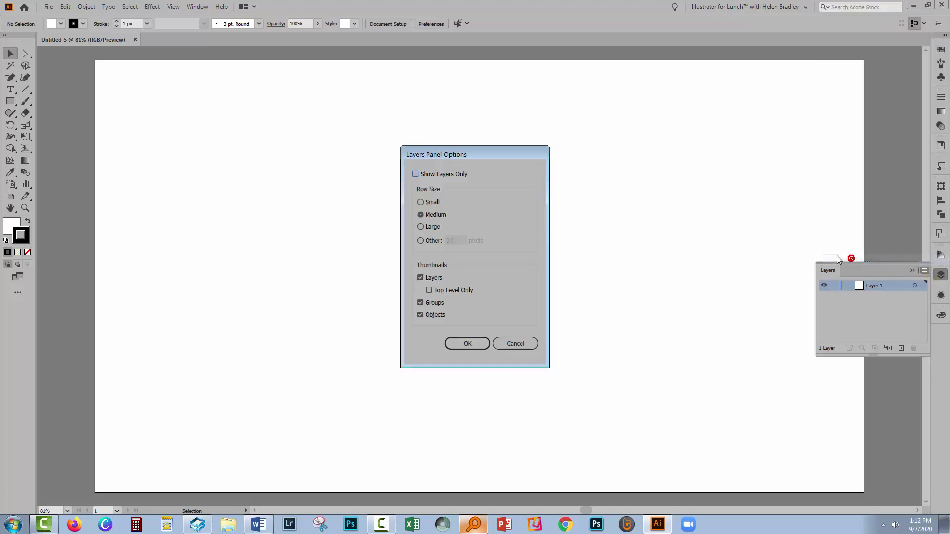
pyautogui.click(420, 240)
pyautogui.write('50')
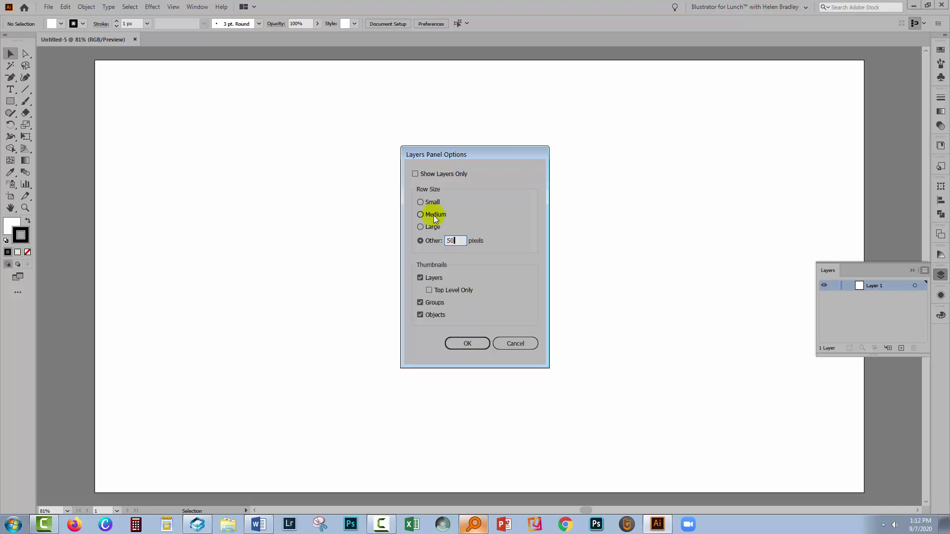
pyautogui.click(461, 344)
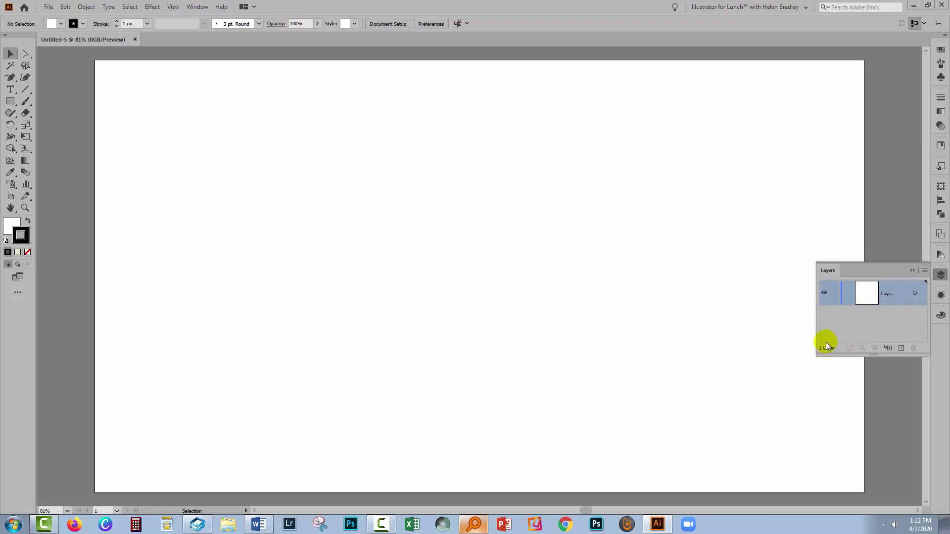
# Enlarge the Swatches panel and delete the colour group at the bottom
pyautogui.click(939, 60)
pyautogui.click(939, 52)
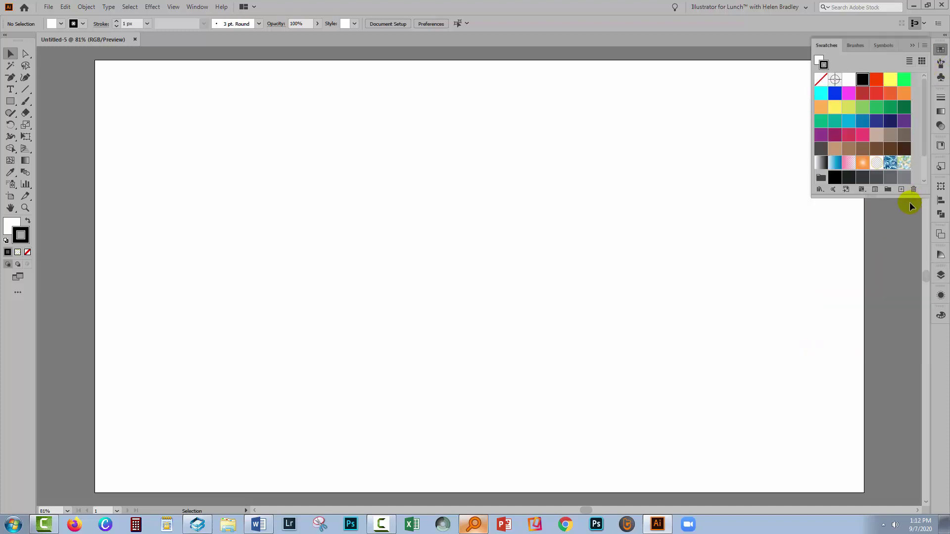
pyautogui.moveTo(899, 195); pyautogui.dragTo(900, 330)
pyautogui.click(825, 207)
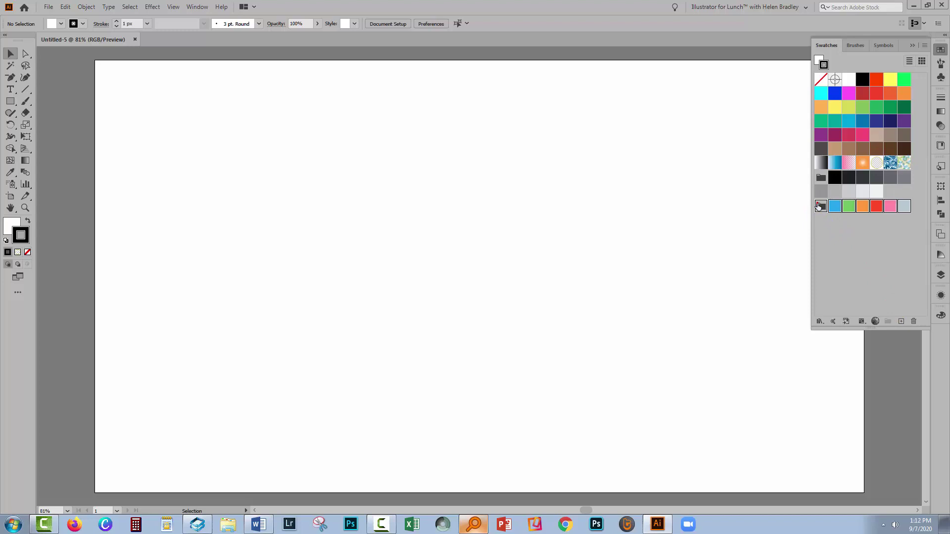
pyautogui.click(913, 321)
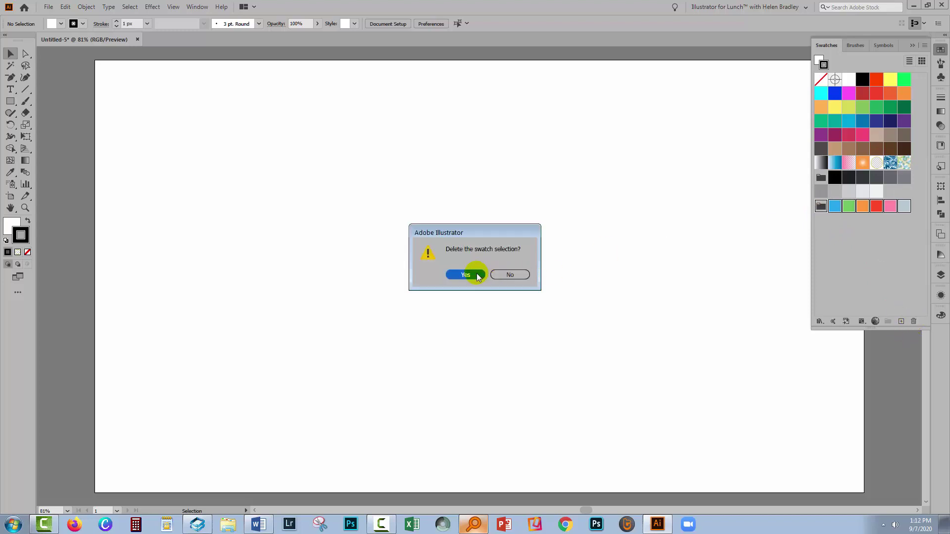
pyautogui.click(468, 273)
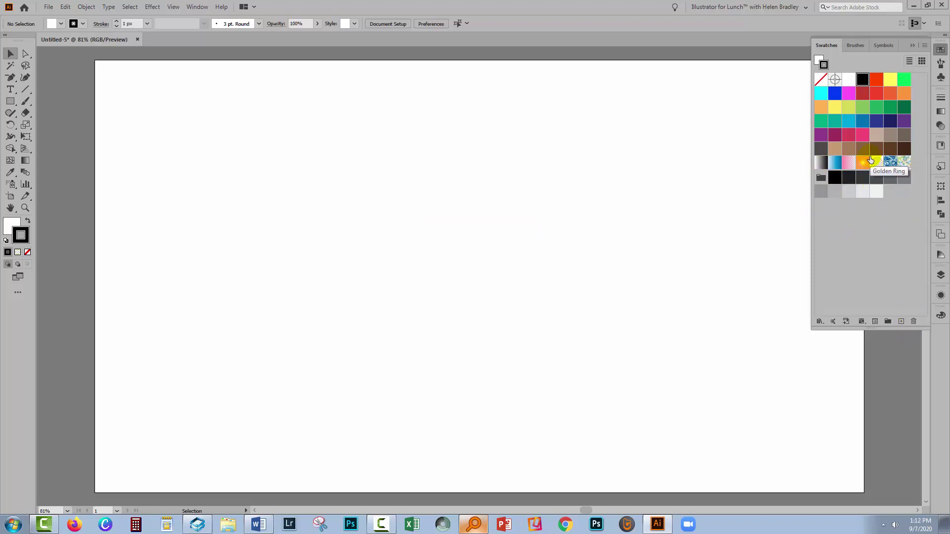
# Delete all colour, gradient and pattern swatches from red through the last pattern
pyautogui.click(904, 163)
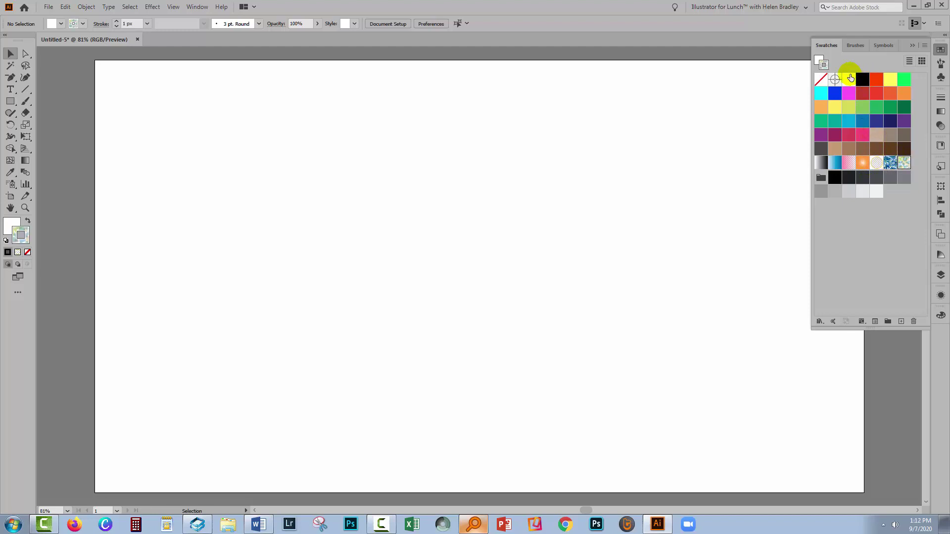
pyautogui.click(877, 79)
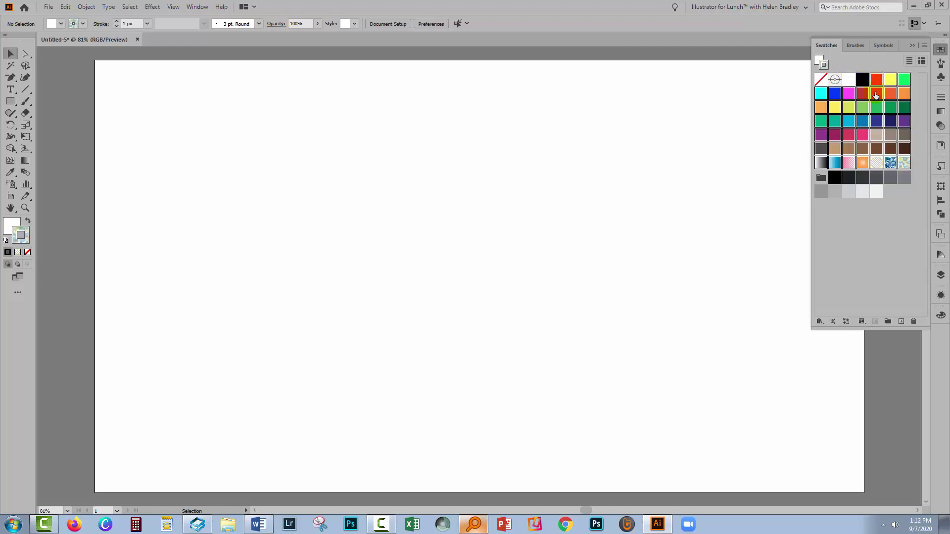
pyautogui.click(913, 322)
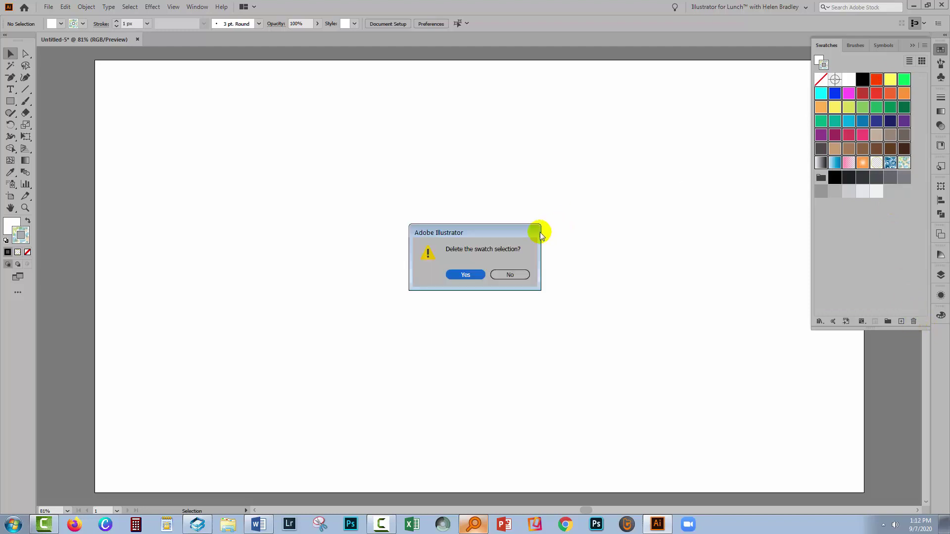
pyautogui.click(463, 275)
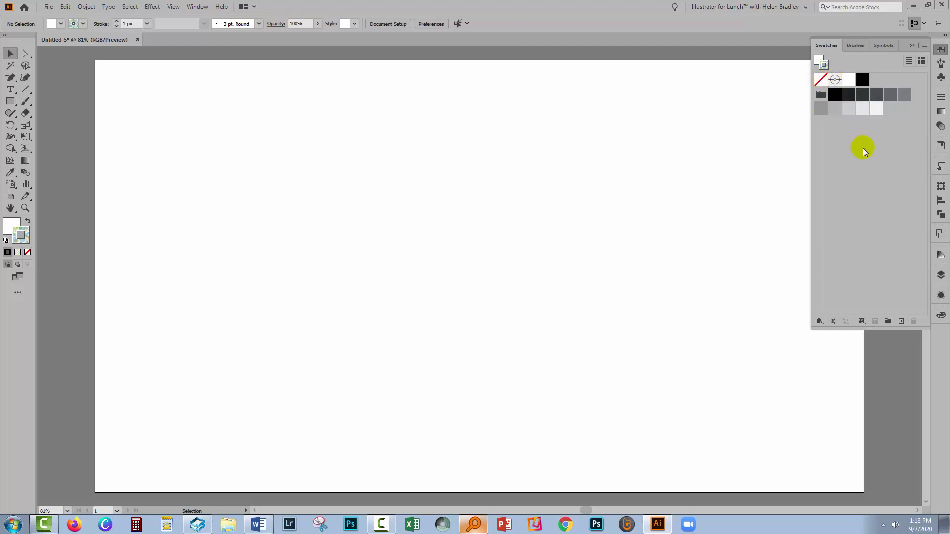
# Browse Adobe Color Themes in Explore and add My Color Theme to the swatches
pyautogui.click(196, 8)
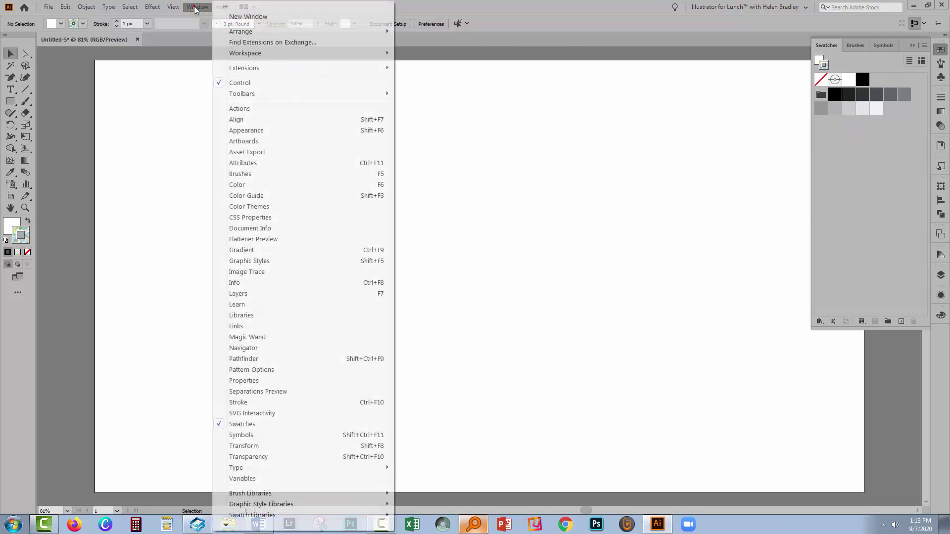
pyautogui.click(249, 207)
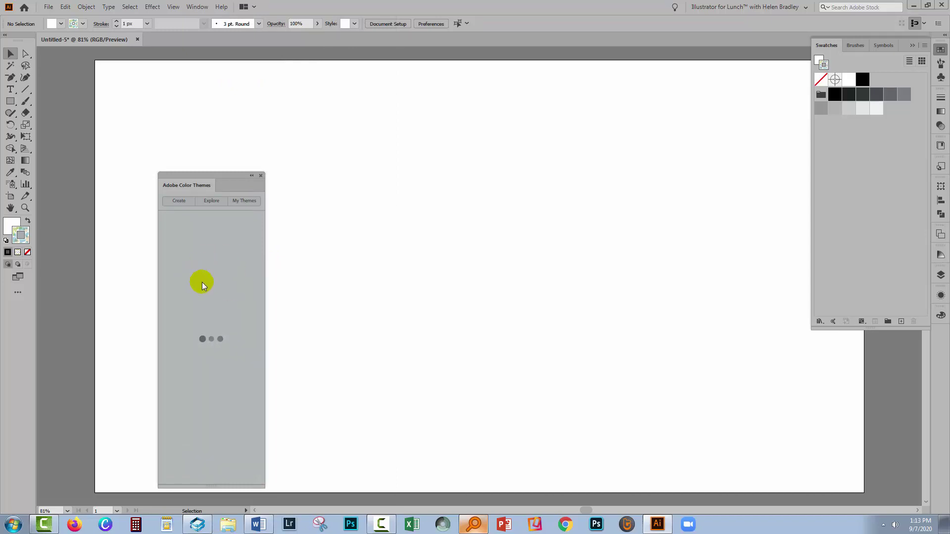
pyautogui.click(215, 200)
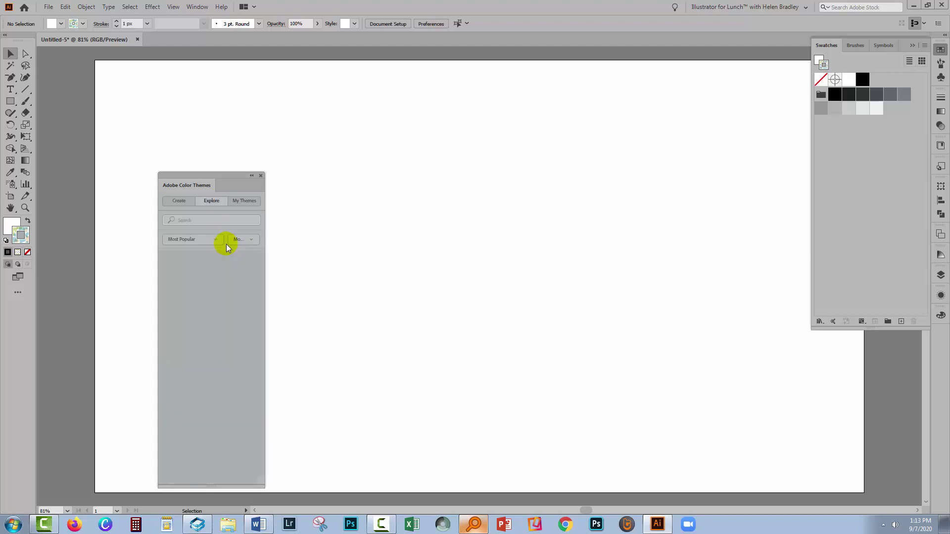
pyautogui.click(249, 278)
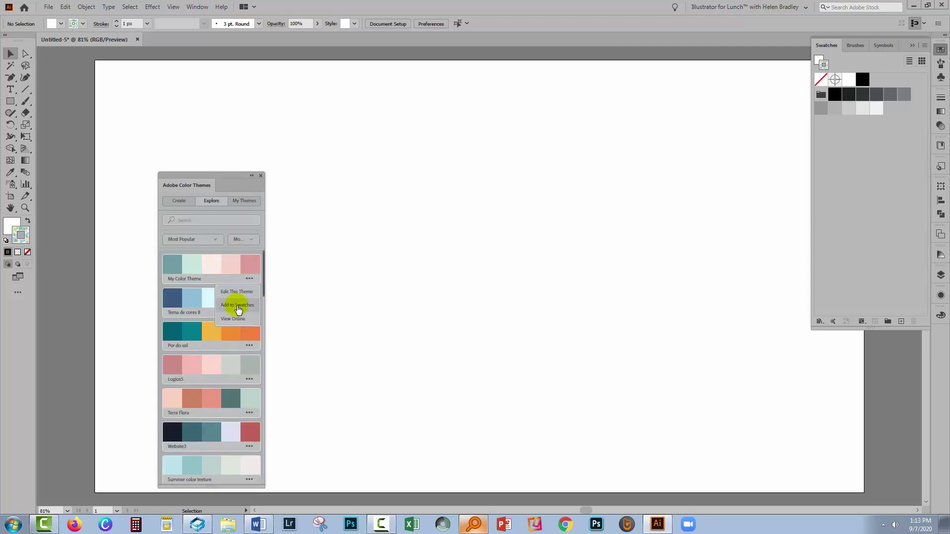
pyautogui.click(234, 305)
# Add the Logios5, Summer color texture and WhatsApp image themes to the swatches
pyautogui.scroll(-3, 241, 292)
pyautogui.click(248, 280)
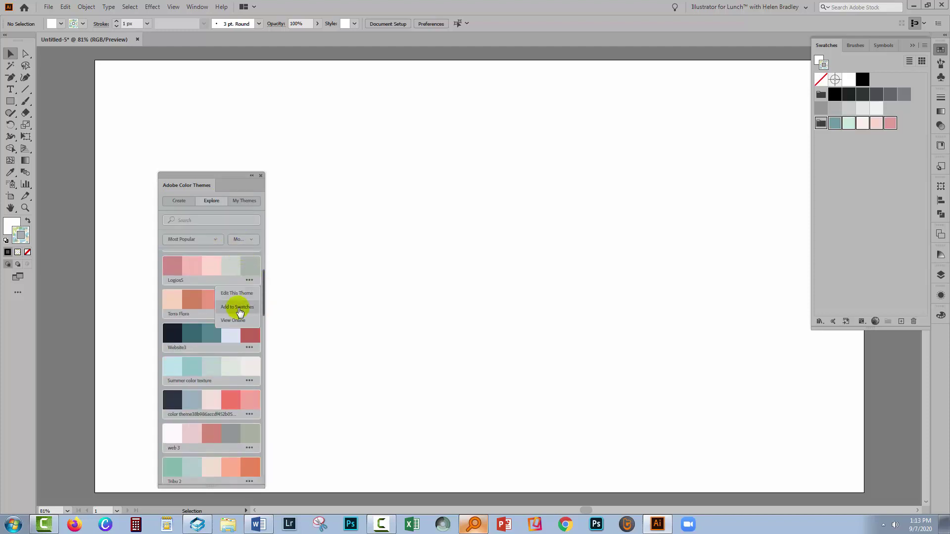
pyautogui.click(233, 312)
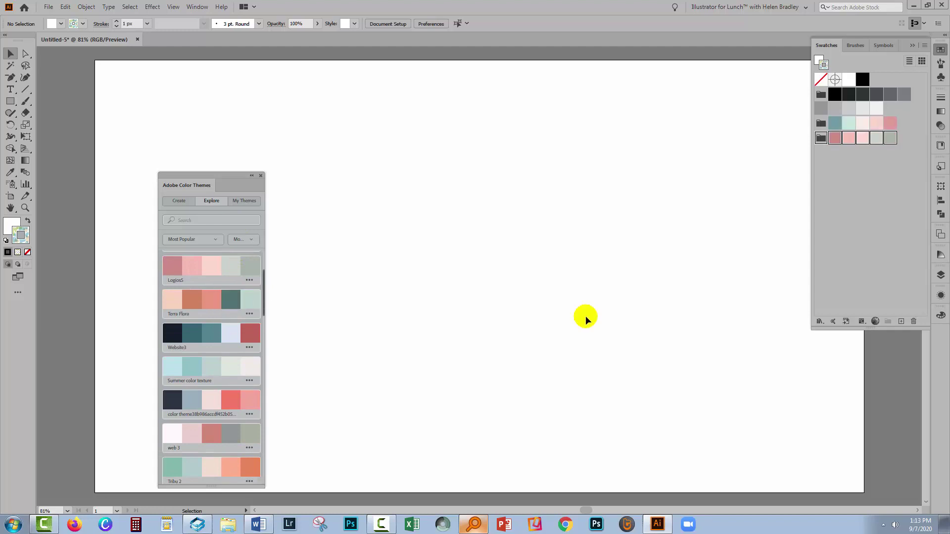
pyautogui.click(249, 381)
pyautogui.click(236, 408)
pyautogui.scroll(-3, 243, 396)
pyautogui.scroll(-10, 243, 395)
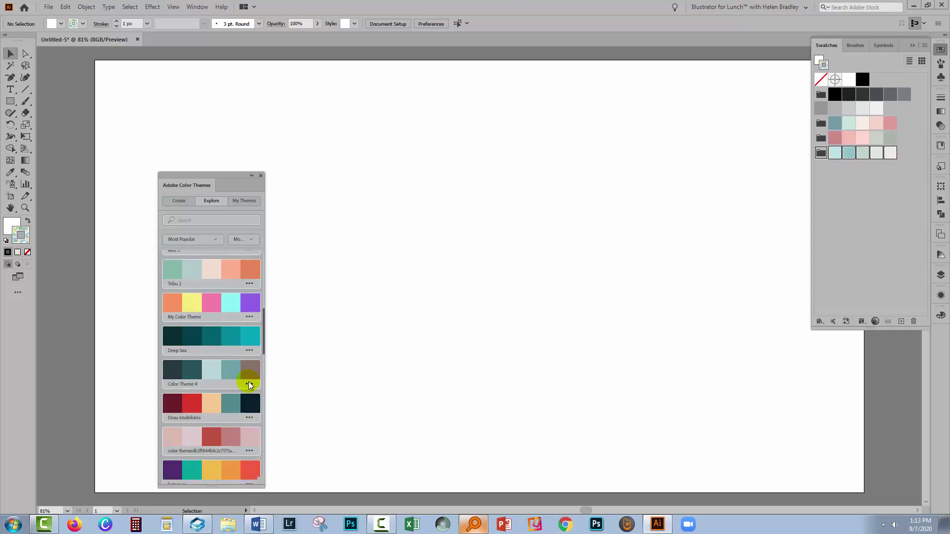
pyautogui.scroll(-1, 238, 381)
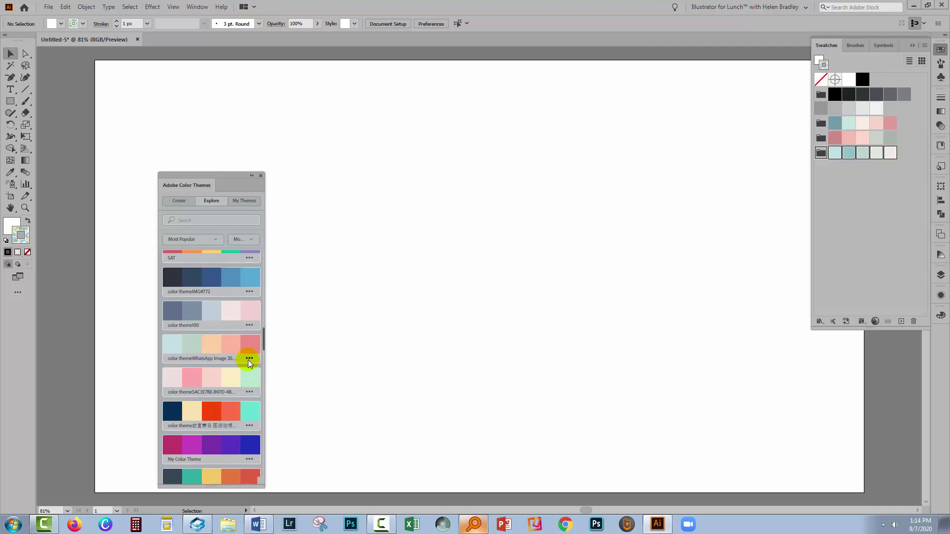
pyautogui.click(249, 358)
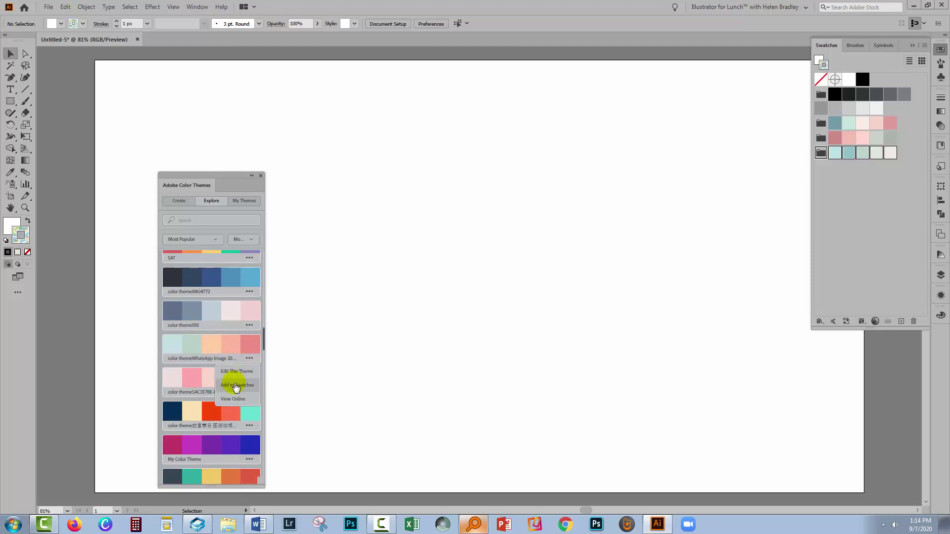
pyautogui.click(235, 386)
pyautogui.click(261, 175)
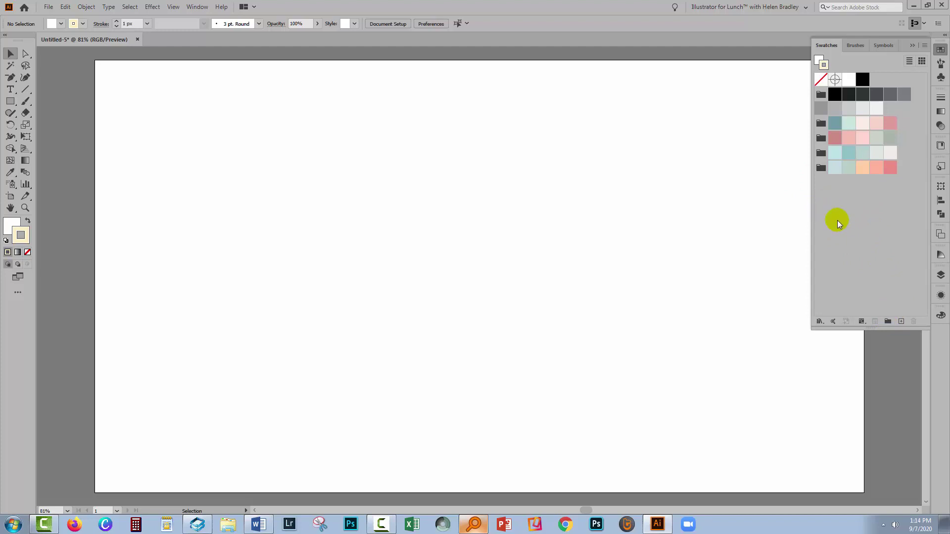
# Add two dot pattern swatches from the Basic Graphics_Dots library
pyautogui.click(819, 321)
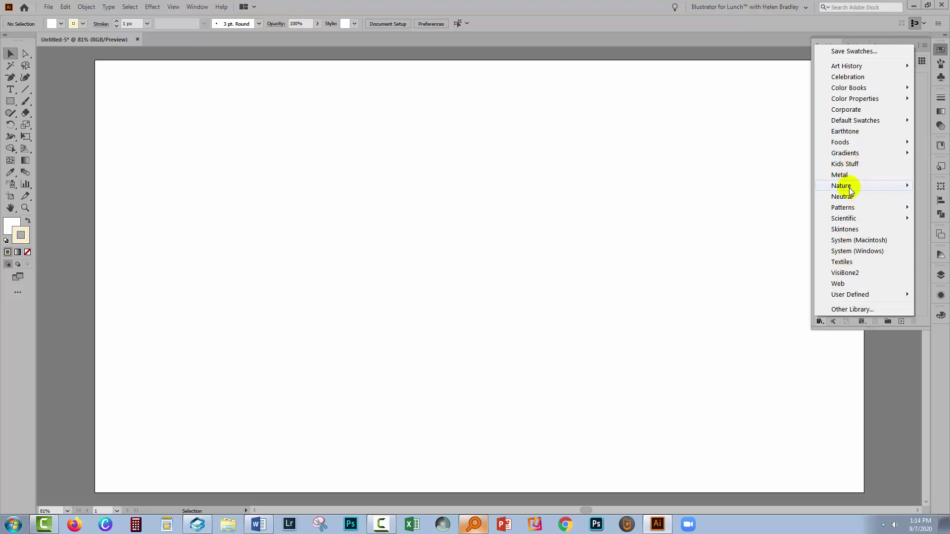
pyautogui.moveTo(844, 208)
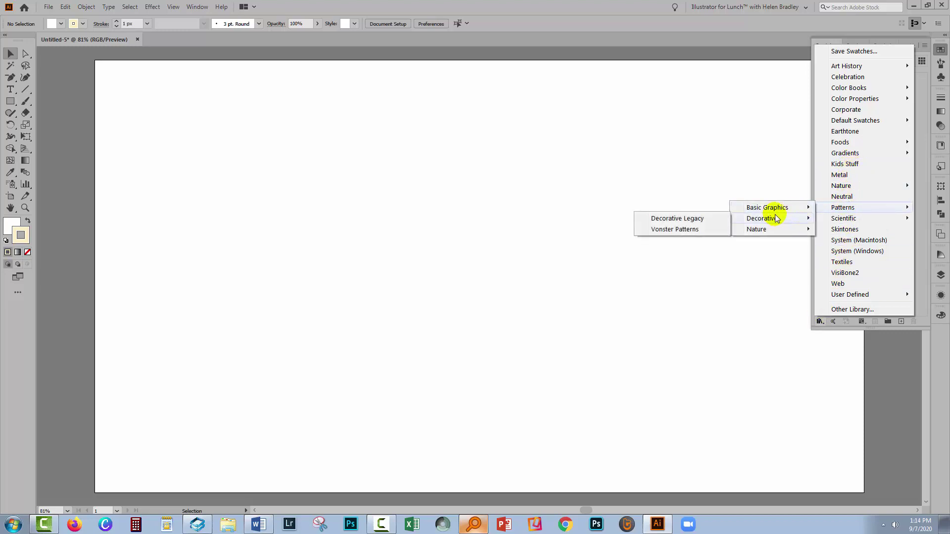
pyautogui.moveTo(761, 208)
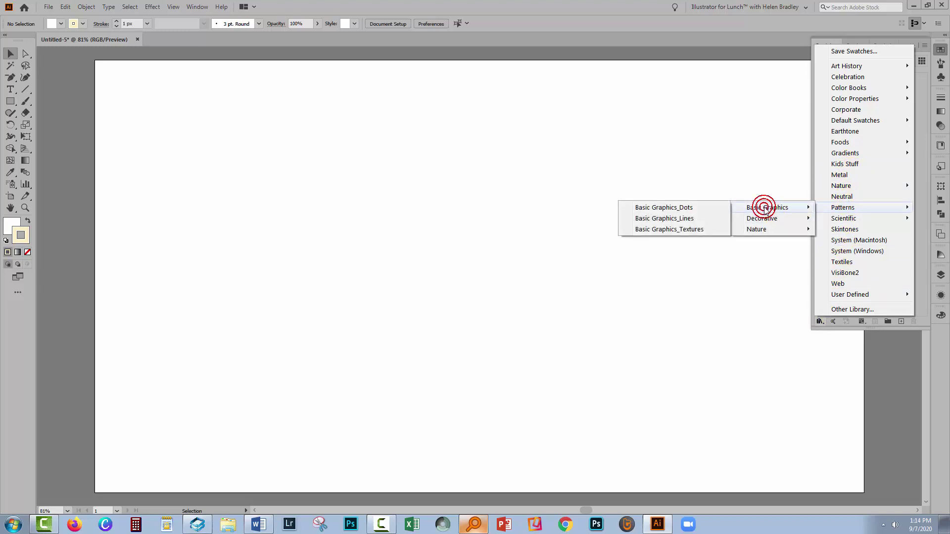
pyautogui.click(679, 208)
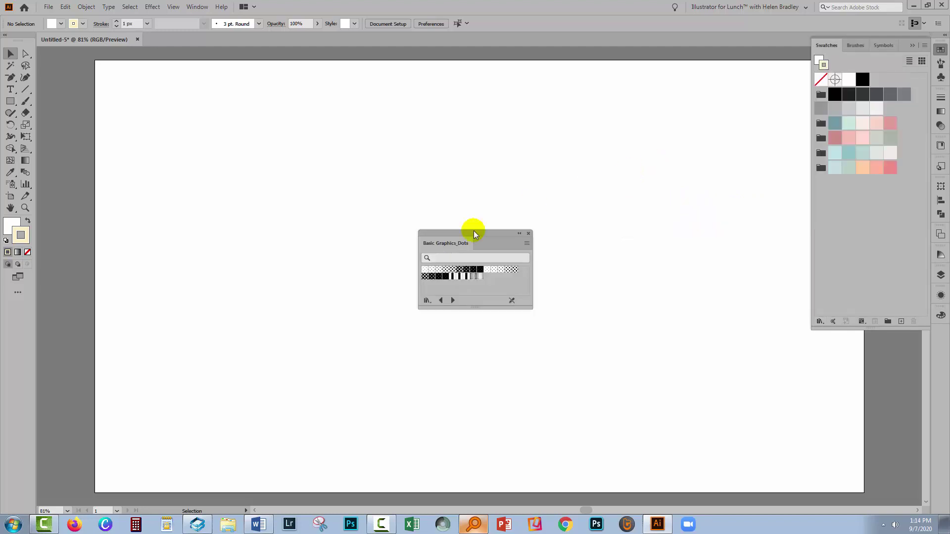
pyautogui.click(508, 269)
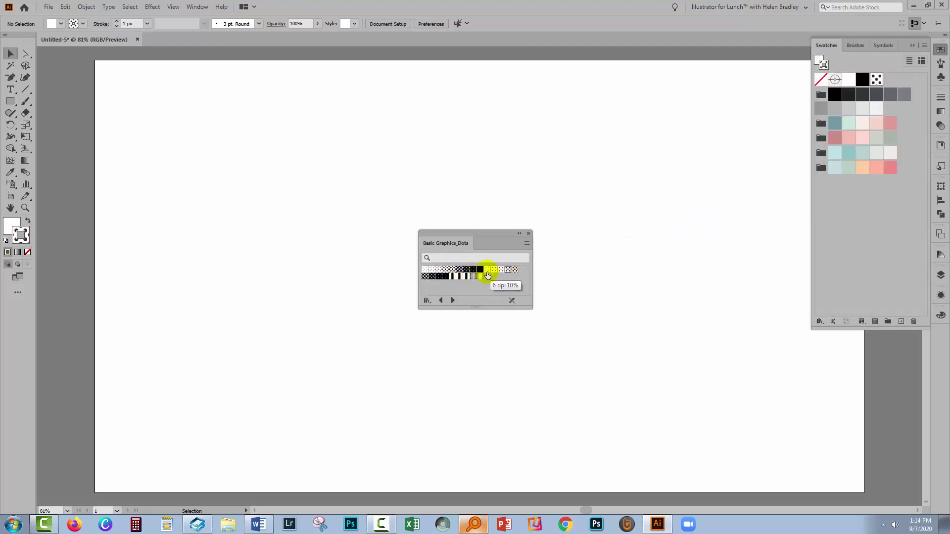
pyautogui.click(487, 269)
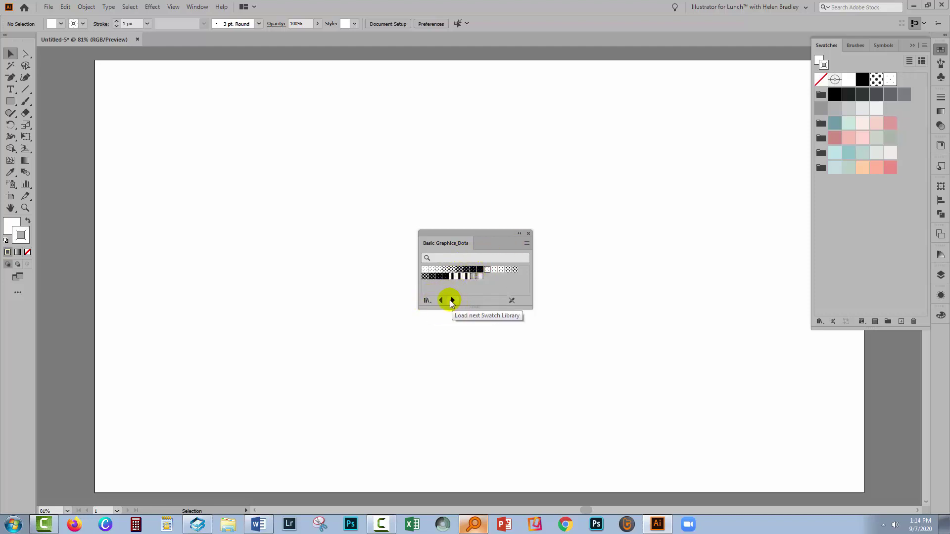
# Add two texture swatches from the Basic Graphics_Textures library
pyautogui.click(452, 299)
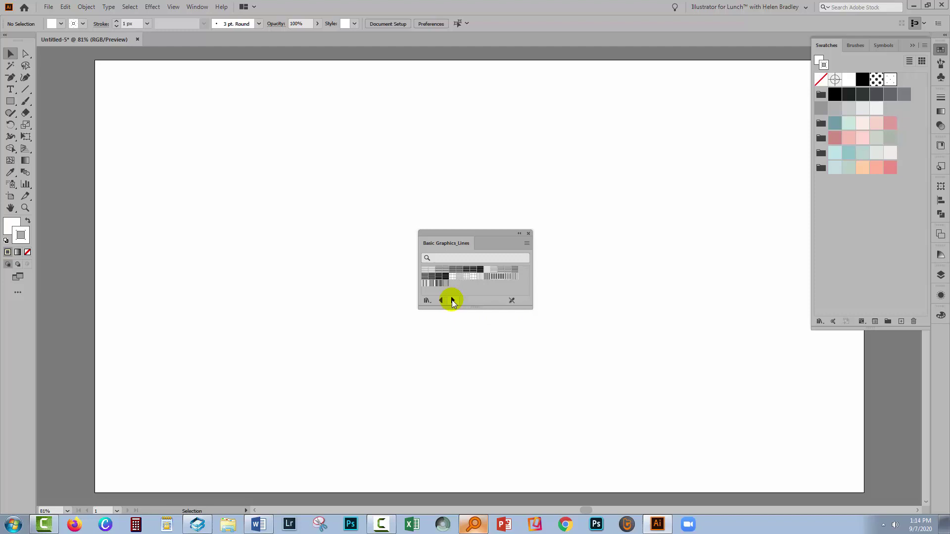
pyautogui.click(452, 300)
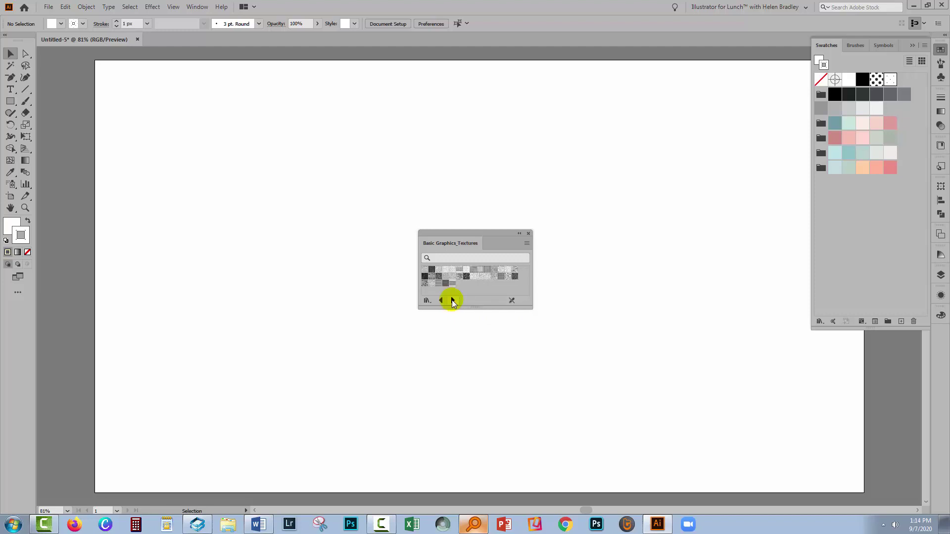
pyautogui.click(452, 270)
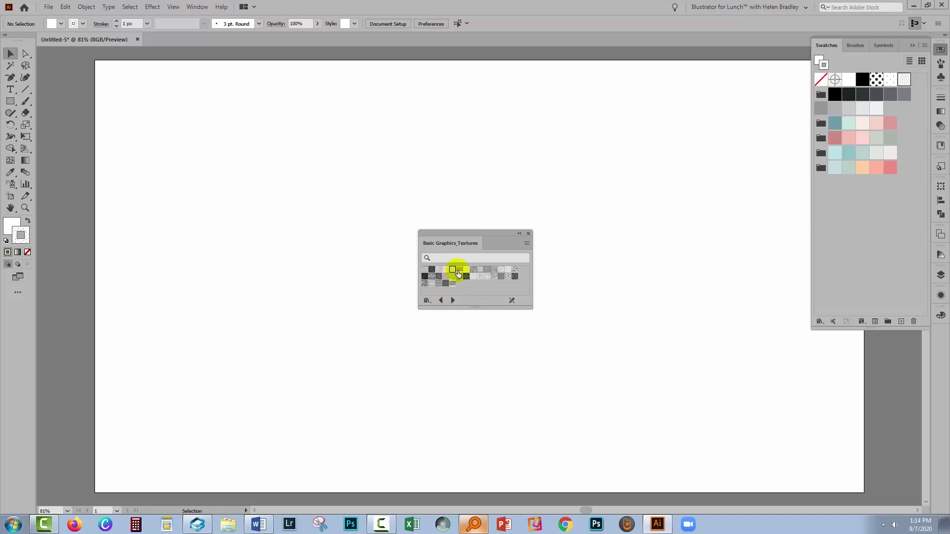
pyautogui.click(487, 277)
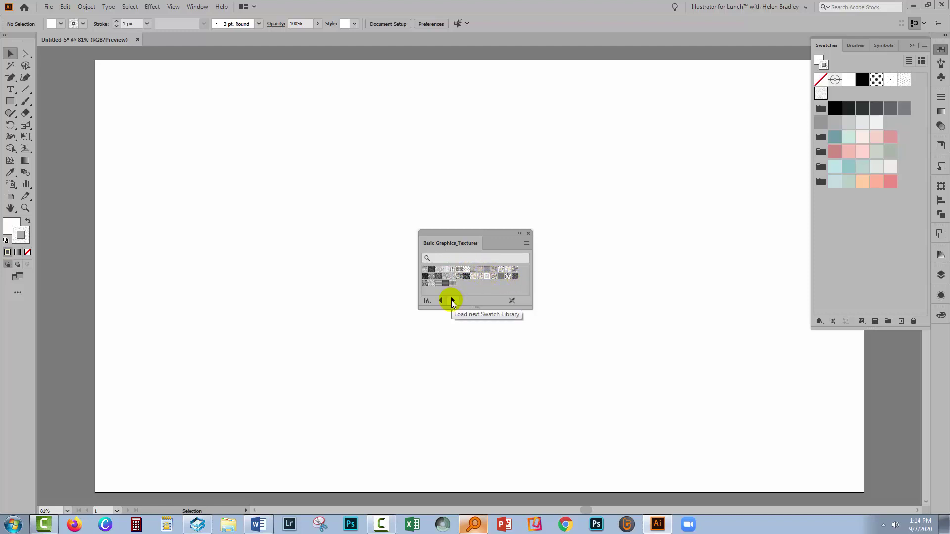
# Close the Textures library, collapse Swatches, and browse Graphic Styles without loading a library
pyautogui.click(528, 232)
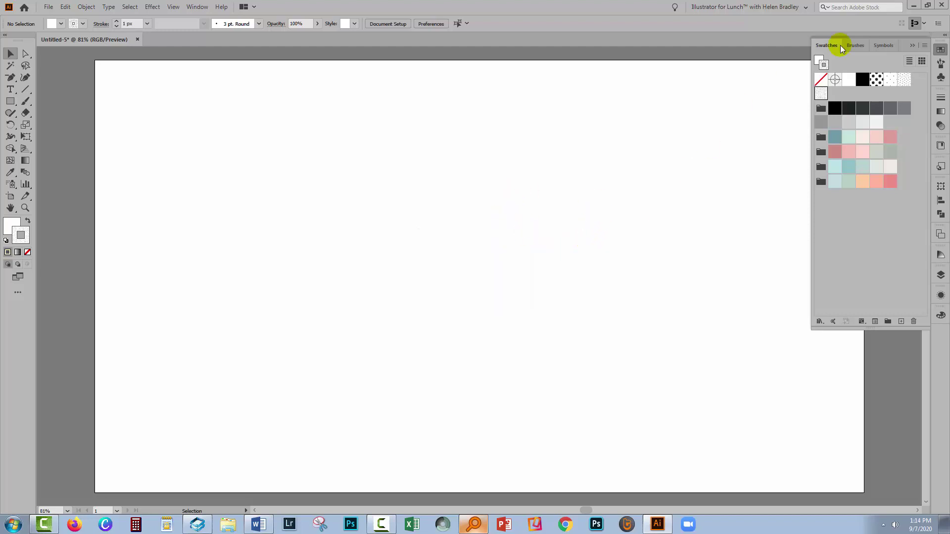
pyautogui.click(912, 44)
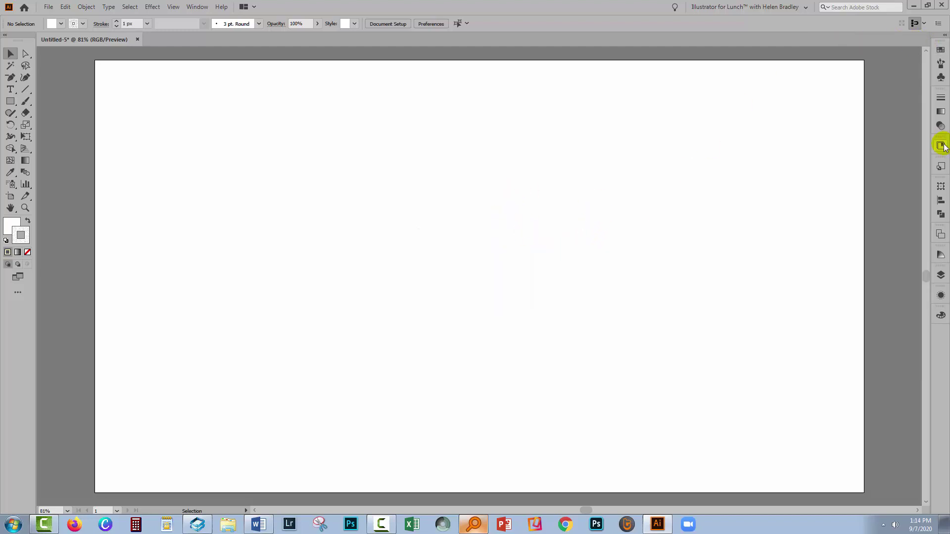
pyautogui.click(940, 167)
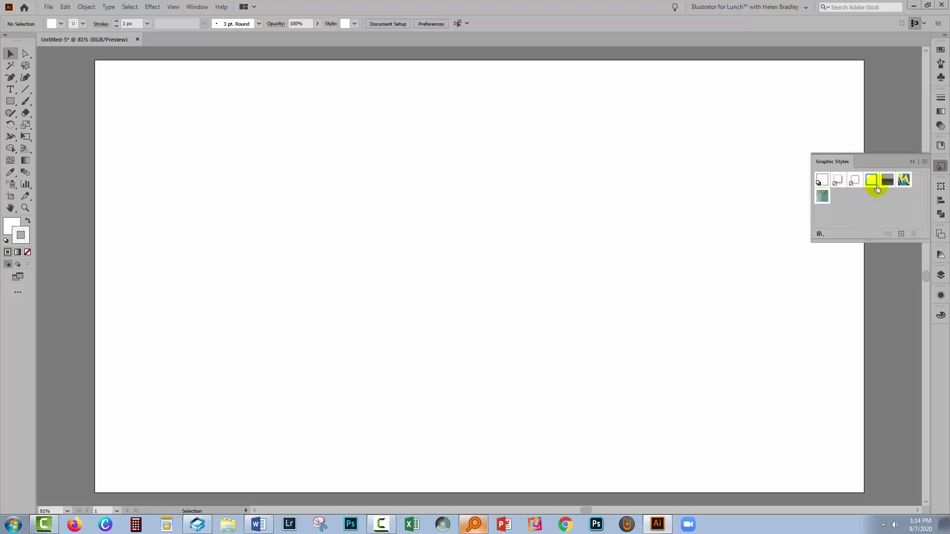
pyautogui.click(819, 234)
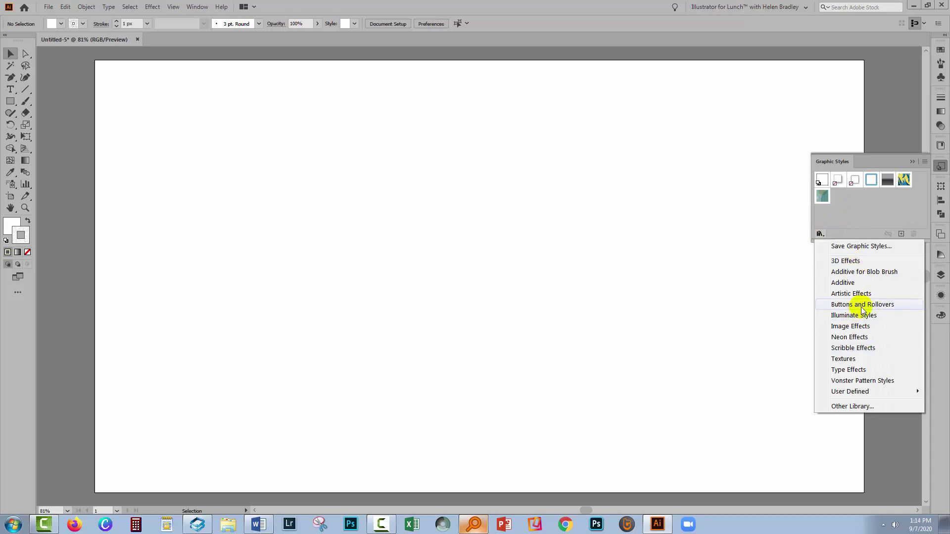
pyautogui.click(859, 210)
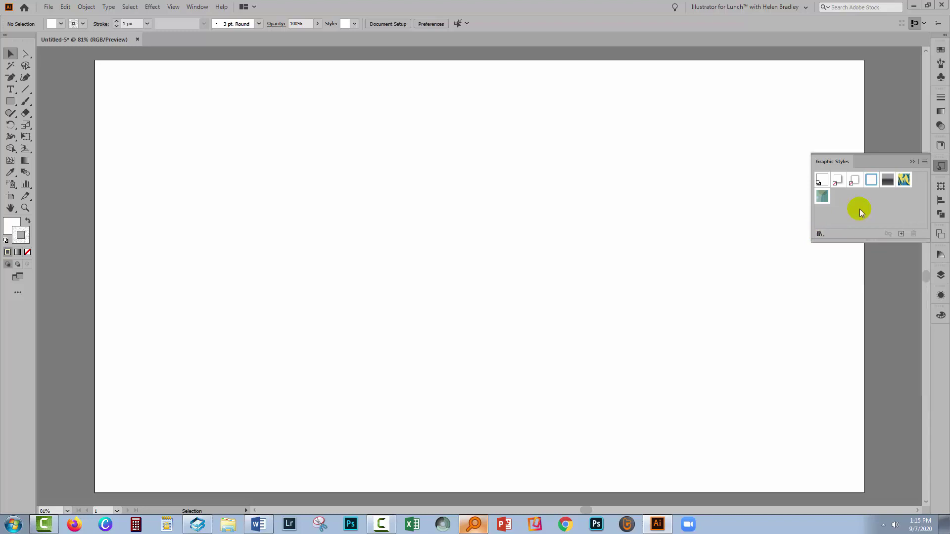
# Put Graphic Styles away and open the enlarged Sky gradient library from Swatches
pyautogui.click(911, 161)
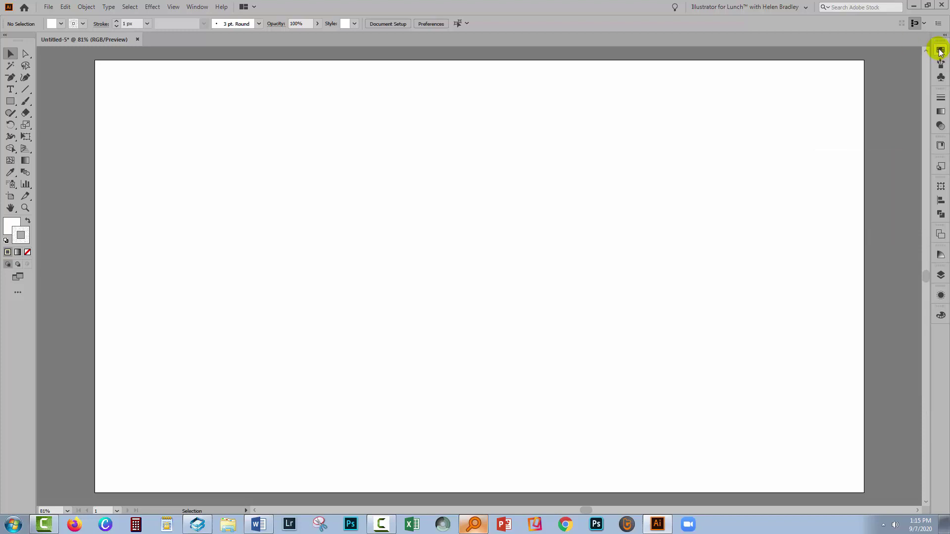
pyautogui.click(940, 50)
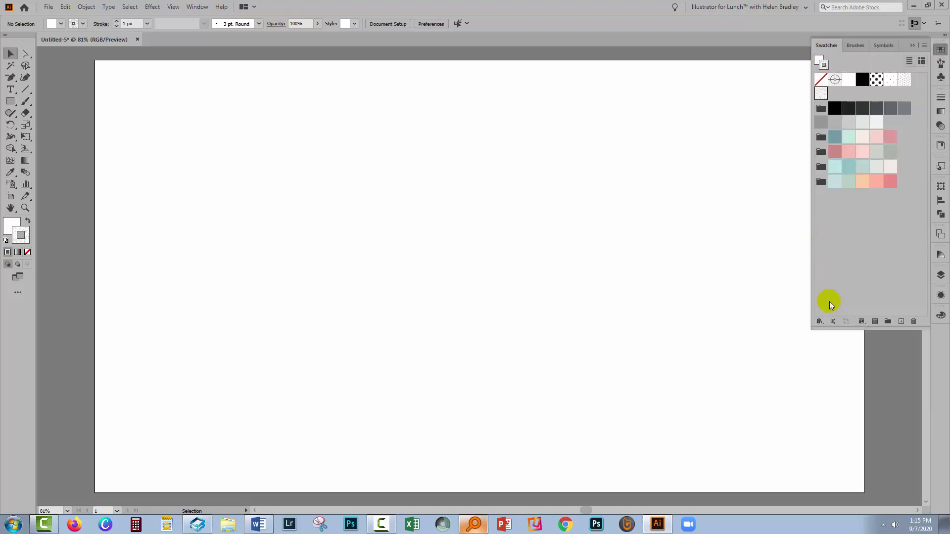
pyautogui.click(817, 319)
pyautogui.moveTo(842, 153)
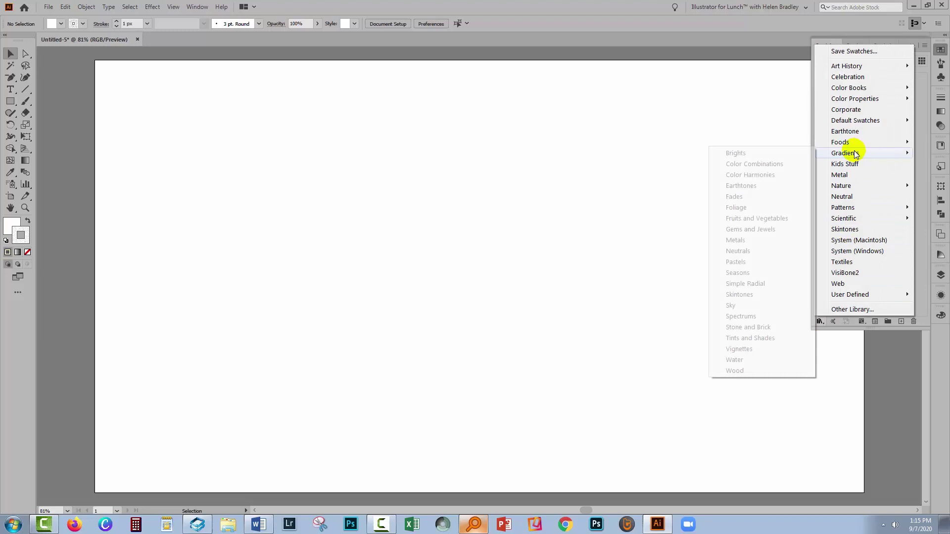
pyautogui.click(730, 306)
pyautogui.moveTo(529, 305); pyautogui.dragTo(589, 366)
# Add the orange, pink-purple, red-orange and peach Sky gradients, then close the library and Swatches
pyautogui.click(509, 286)
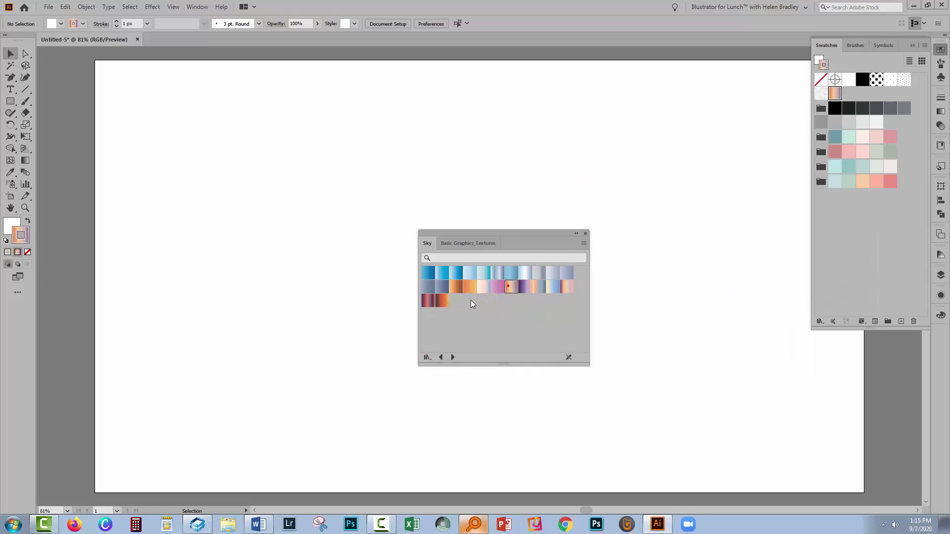
pyautogui.click(497, 287)
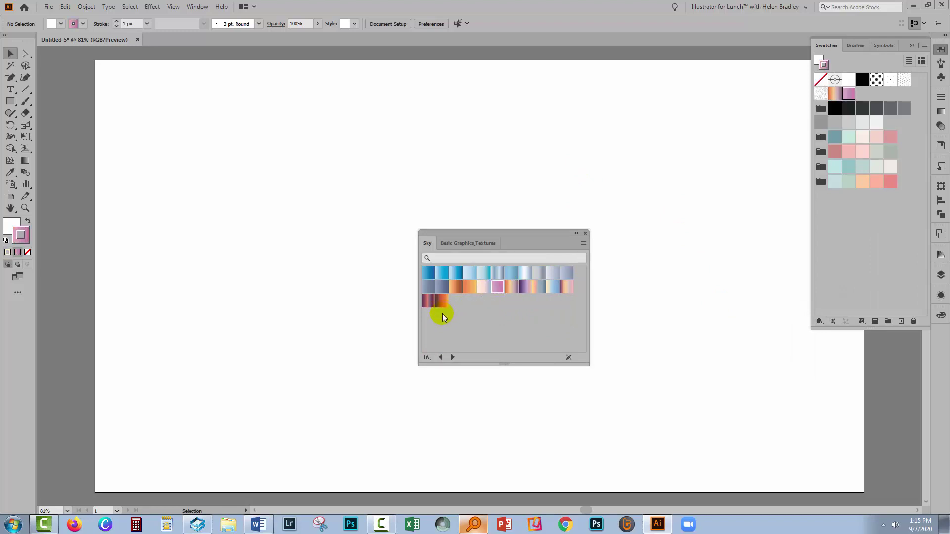
pyautogui.click(437, 304)
pyautogui.click(566, 287)
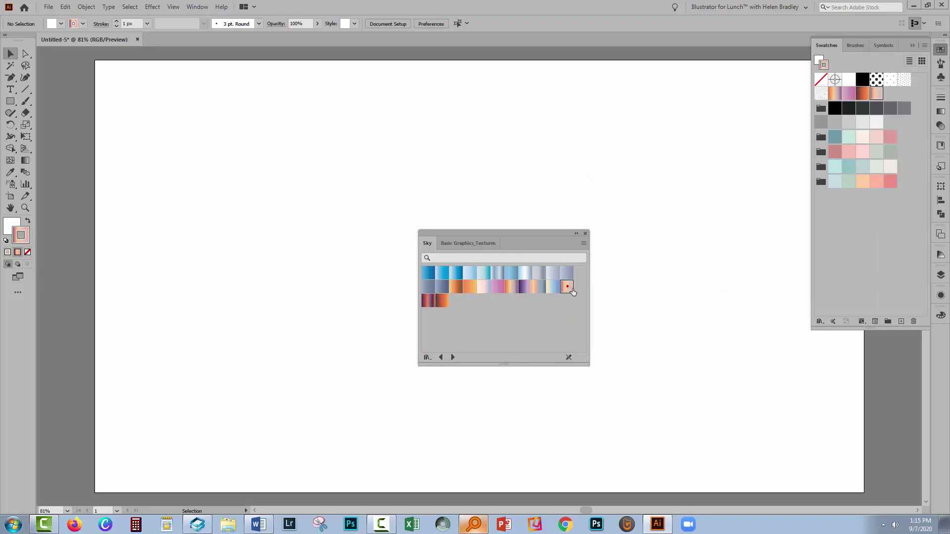
pyautogui.click(585, 233)
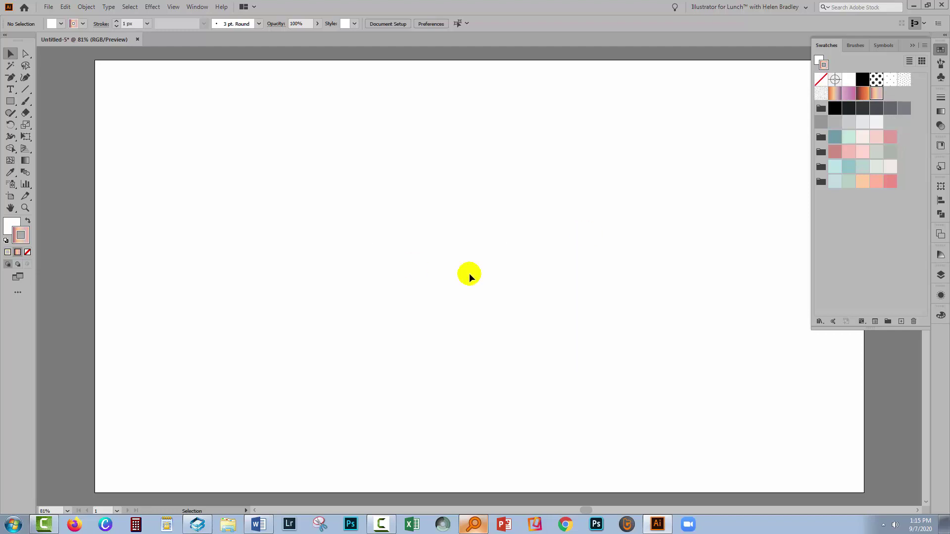
pyautogui.click(874, 248)
pyautogui.click(912, 46)
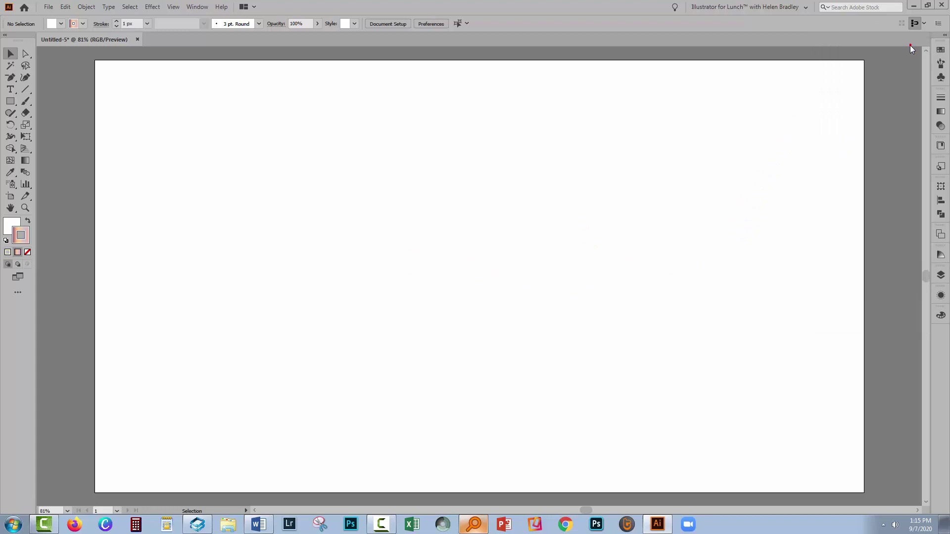
pyautogui.click(940, 65)
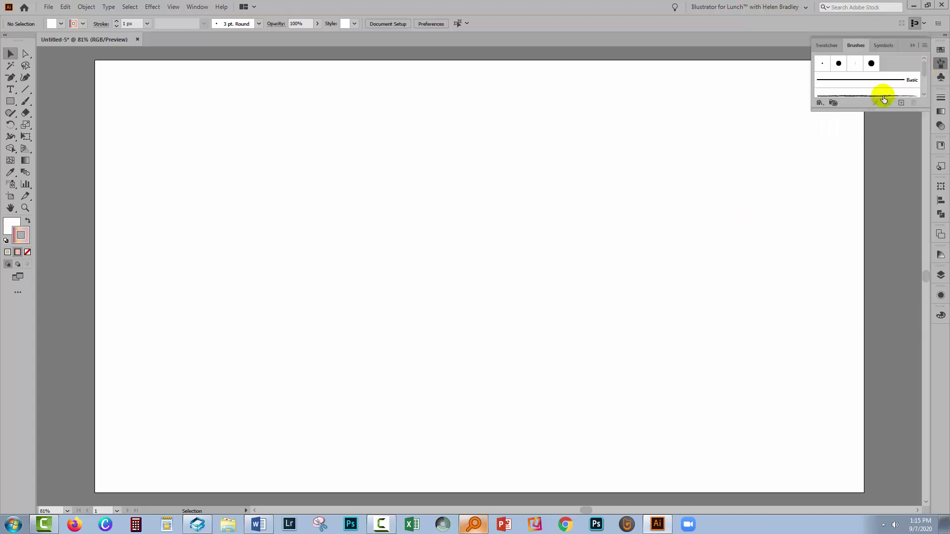
pyautogui.moveTo(873, 108); pyautogui.dragTo(873, 213)
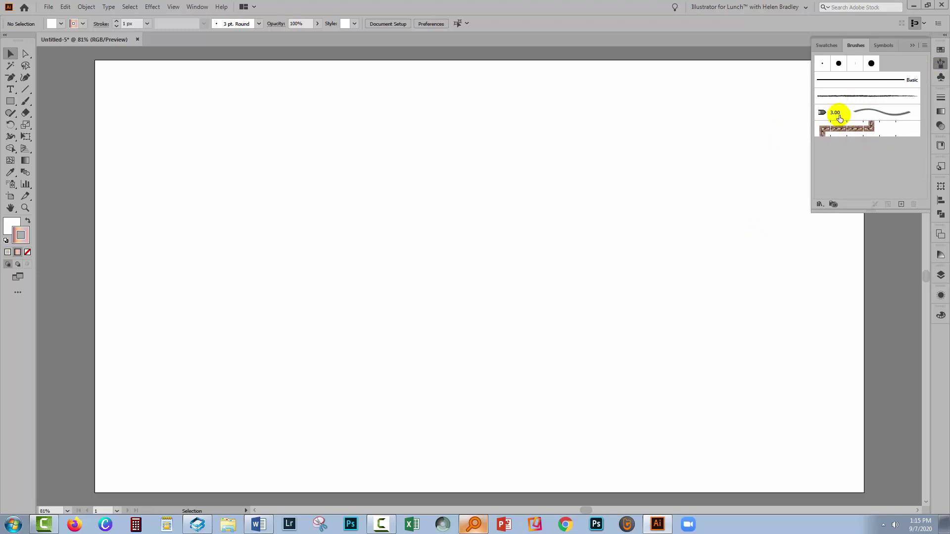
pyautogui.click(912, 46)
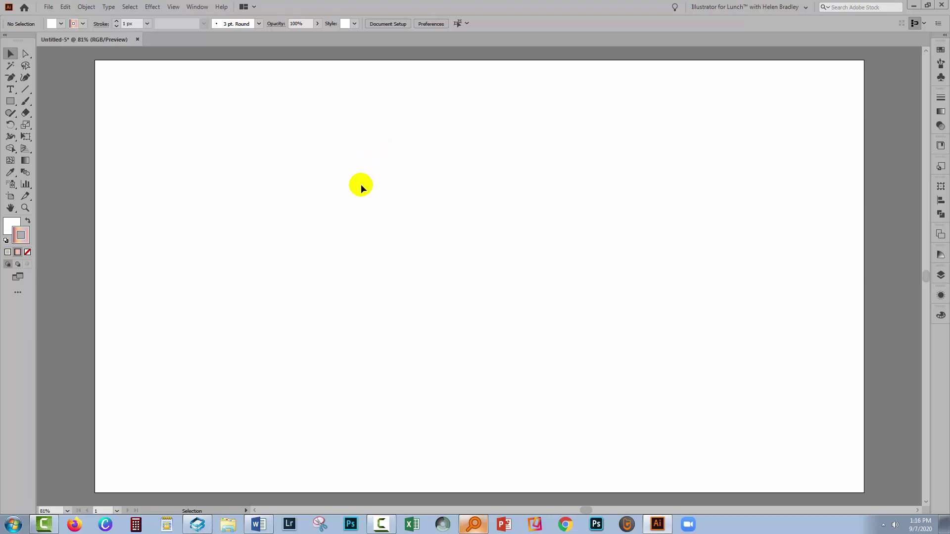
# Start Save As and browse from the C drive's Users folder into the user's home folder
pyautogui.click(49, 7)
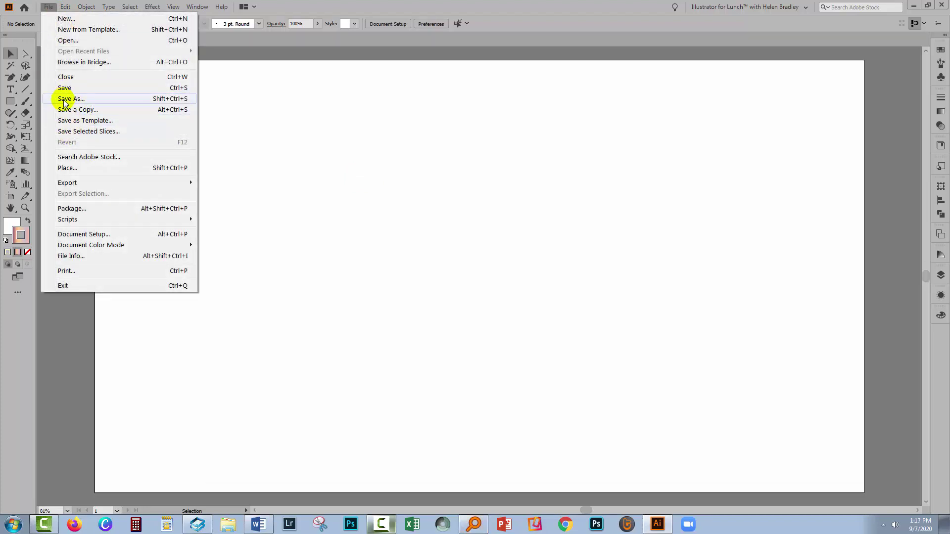
pyautogui.click(61, 88)
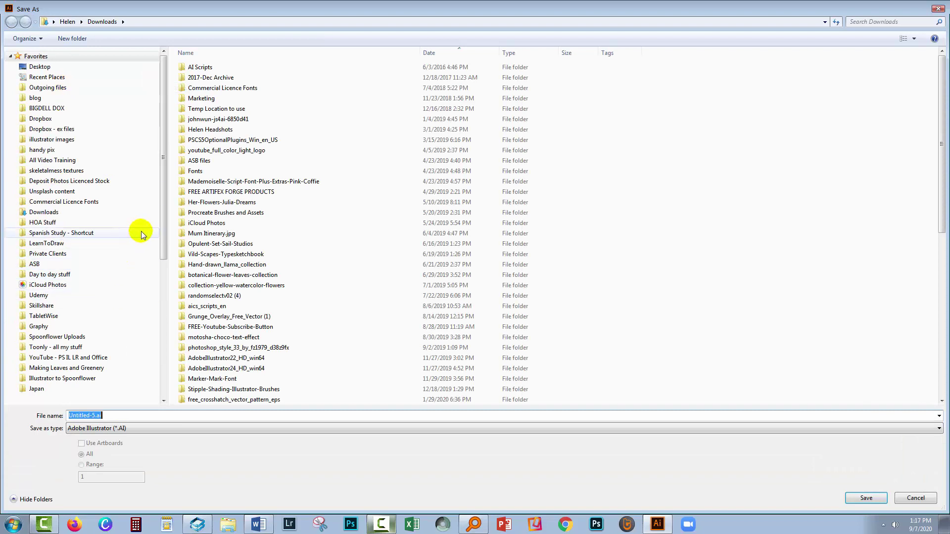
pyautogui.moveTo(159, 237); pyautogui.dragTo(159, 378)
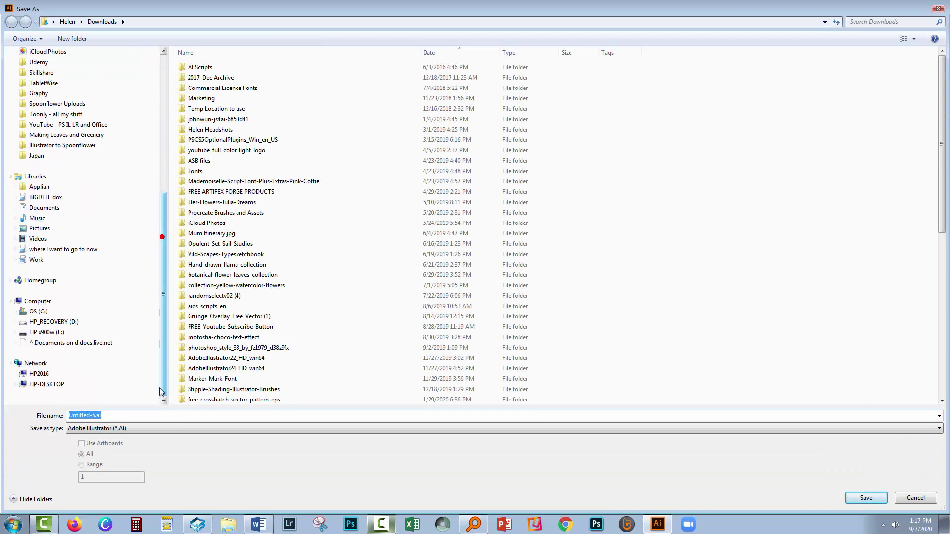
pyautogui.click(18, 312)
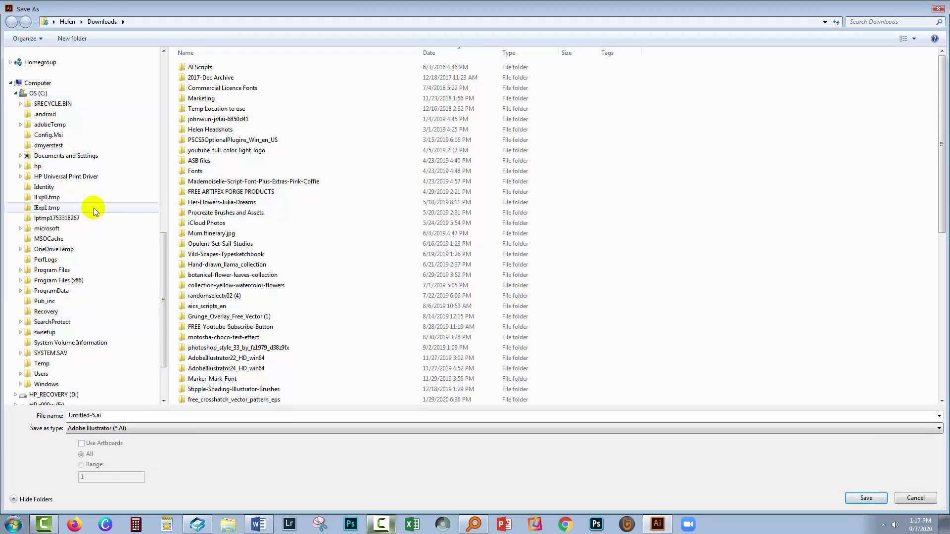
pyautogui.click(42, 374)
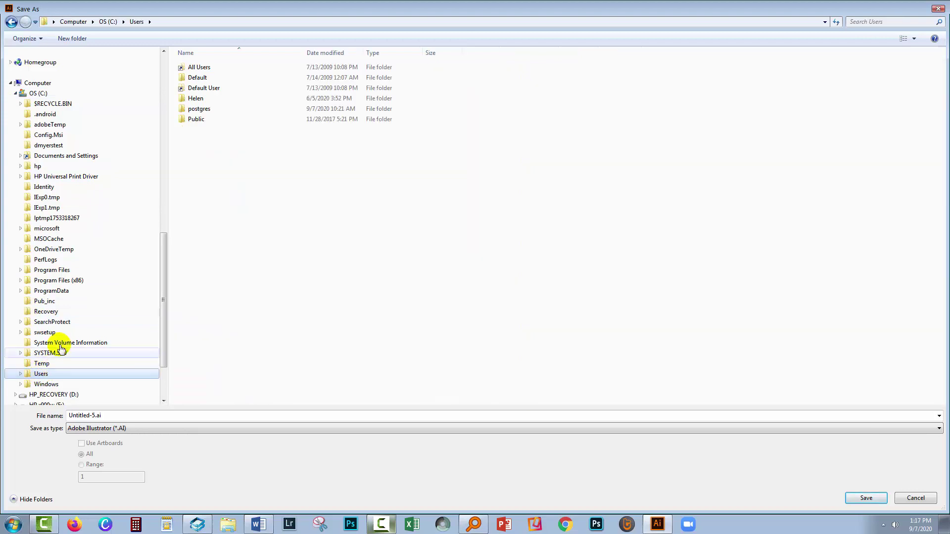
pyautogui.click(188, 102)
pyautogui.doubleClick(182, 99)
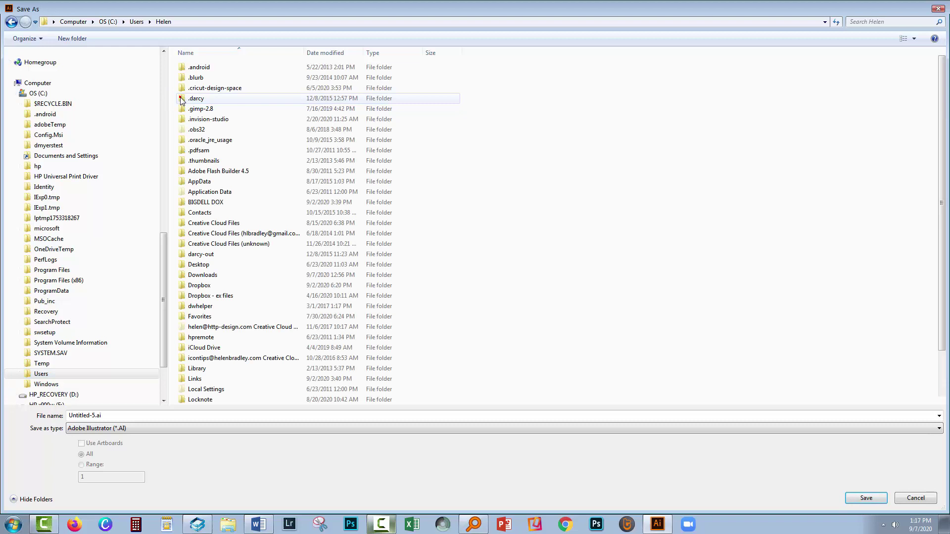
# Navigate AppData > Roaming > Adobe > Adobe Illustrator 24 Settings > en_US > x64 > New Document Profiles
pyautogui.click(197, 182)
pyautogui.doubleClick(197, 183)
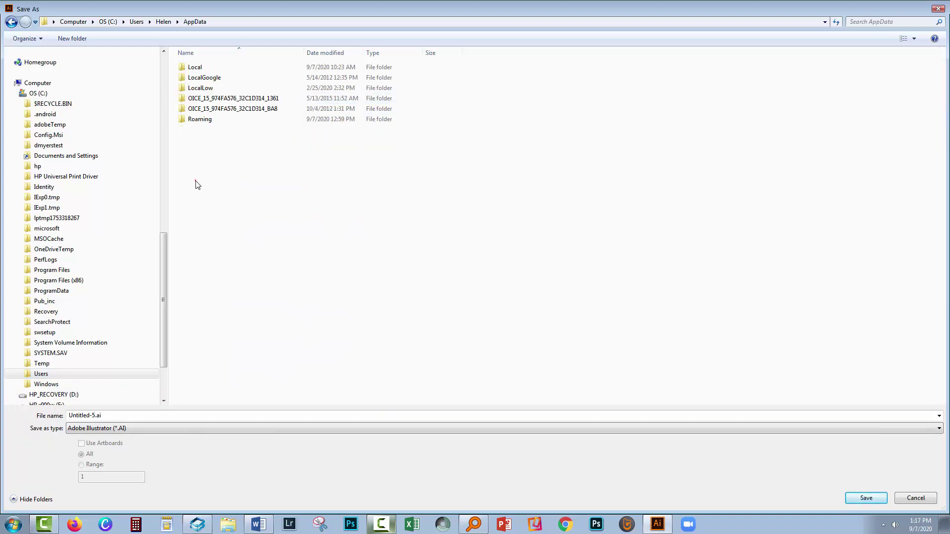
pyautogui.click(198, 120)
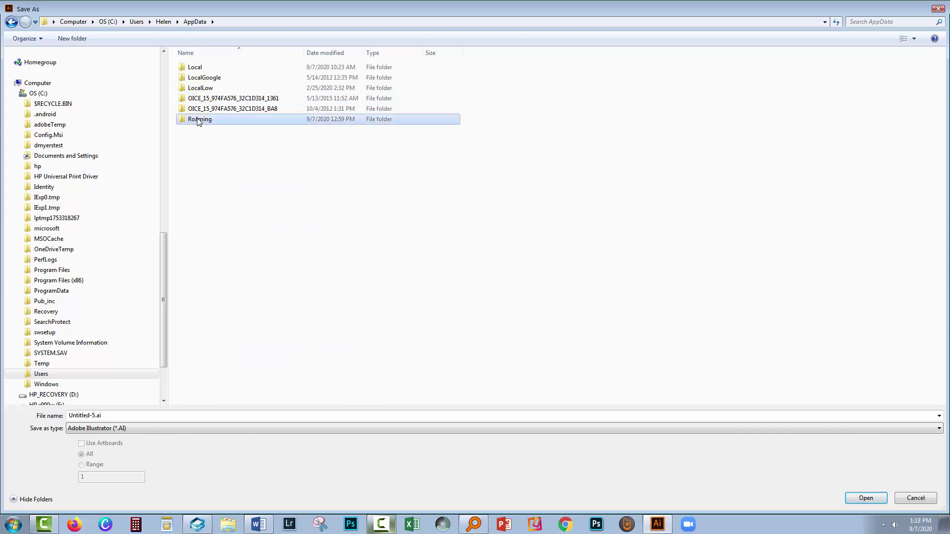
pyautogui.doubleClick(198, 120)
pyautogui.doubleClick(197, 88)
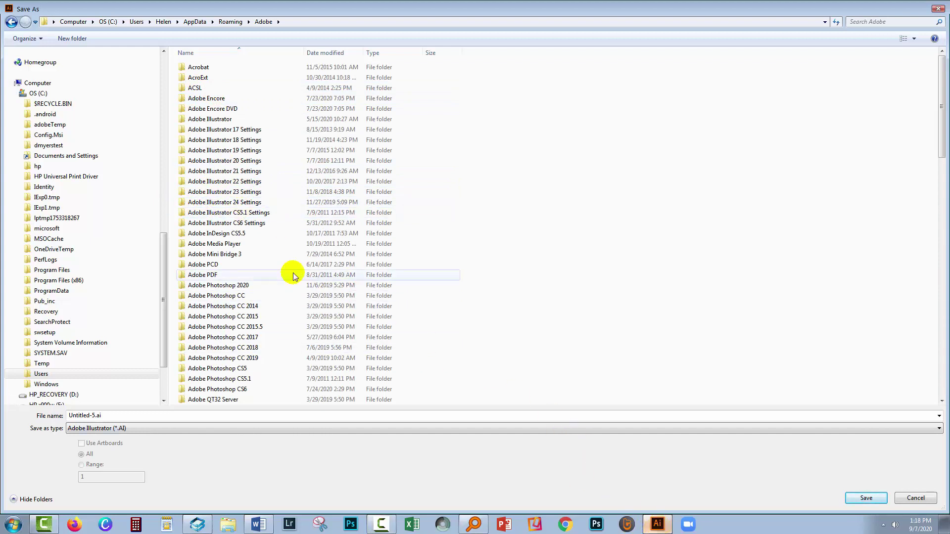
pyautogui.doubleClick(197, 204)
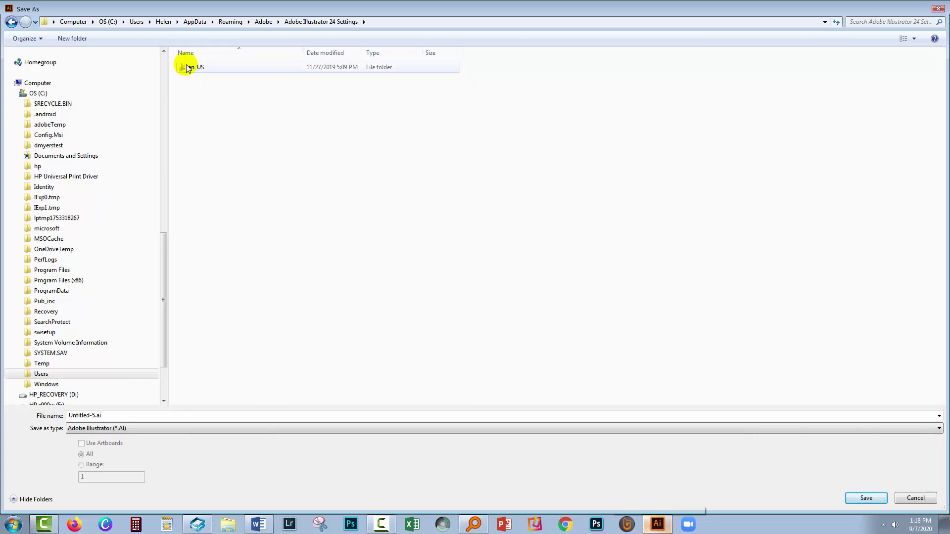
pyautogui.doubleClick(185, 71)
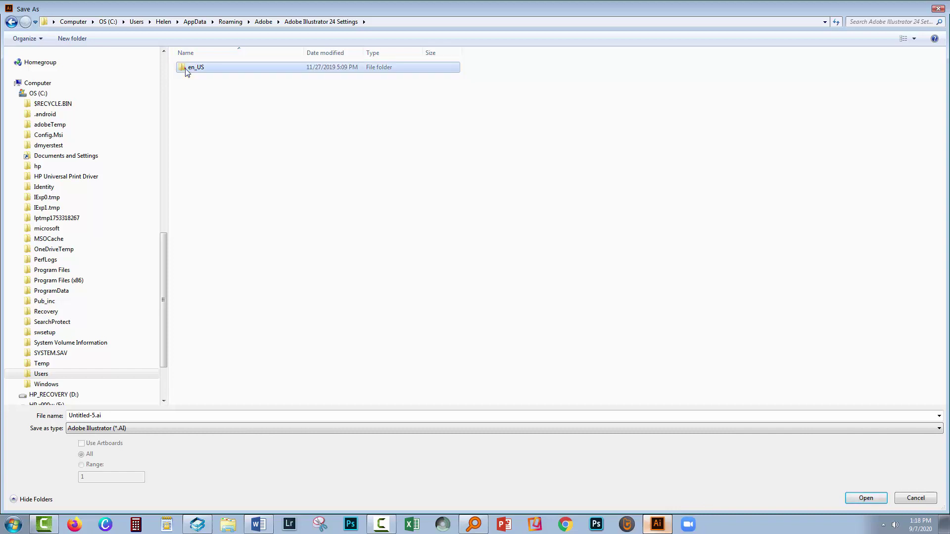
pyautogui.click(184, 68)
pyautogui.doubleClick(184, 68)
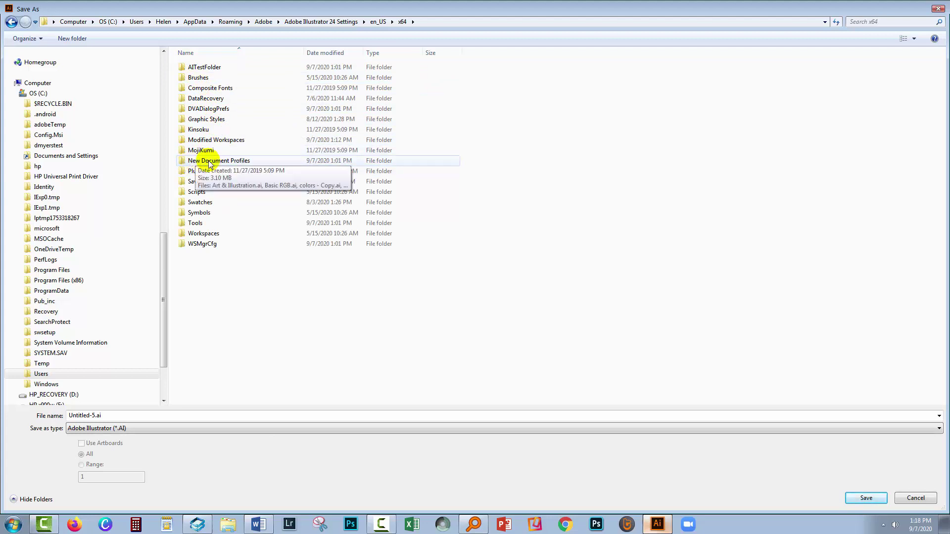
pyautogui.click(239, 164)
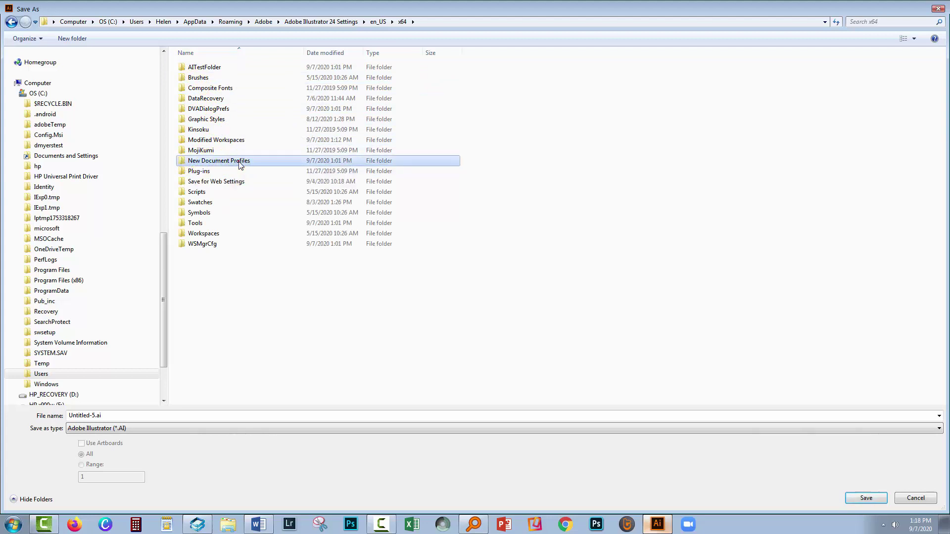
pyautogui.doubleClick(239, 164)
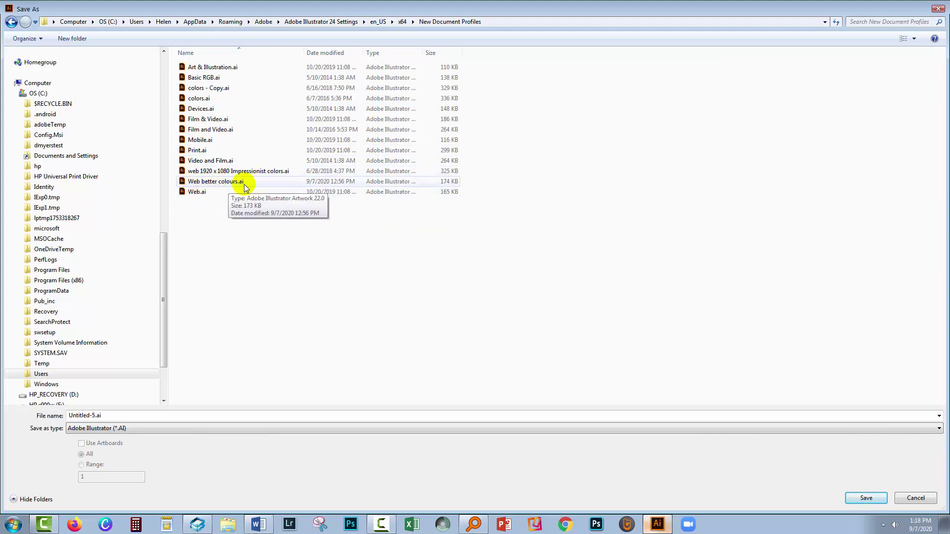
# Name the file 'Web Ideal Colours 2020' and save it with default Illustrator options
pyautogui.click(123, 416)
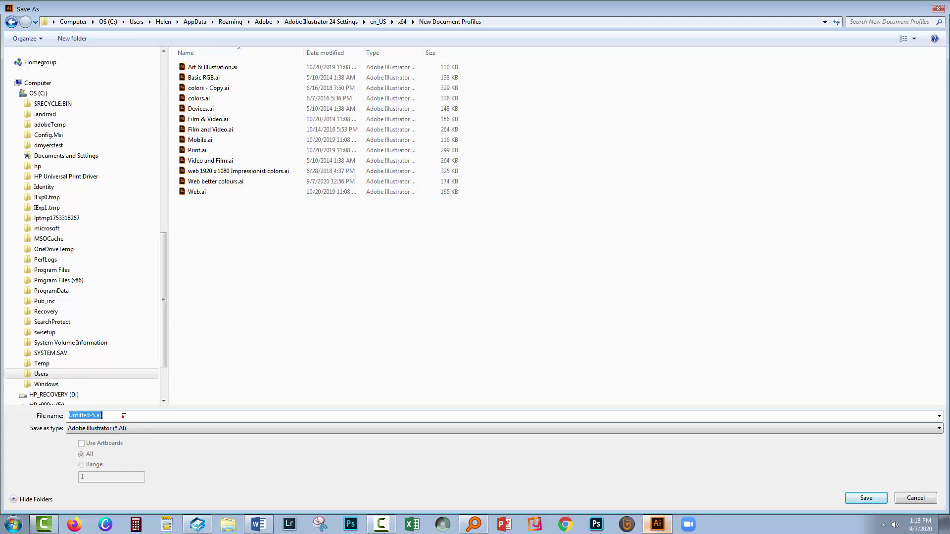
pyautogui.write('Web Ideal Colours 2020')
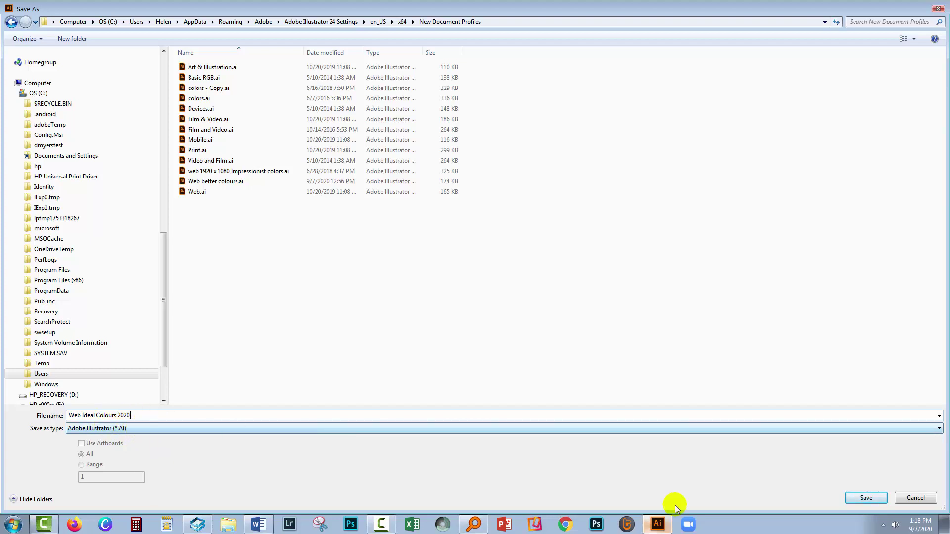
pyautogui.click(868, 499)
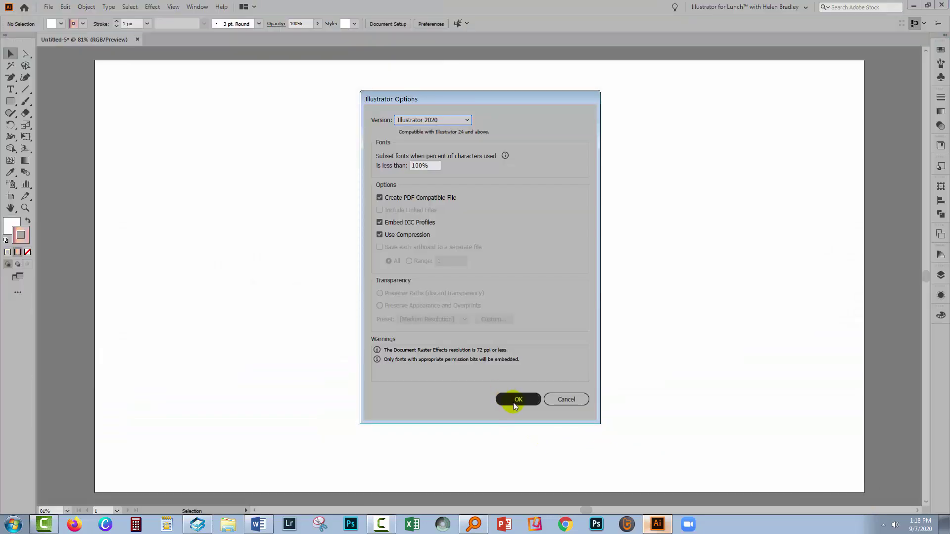
pyautogui.click(515, 401)
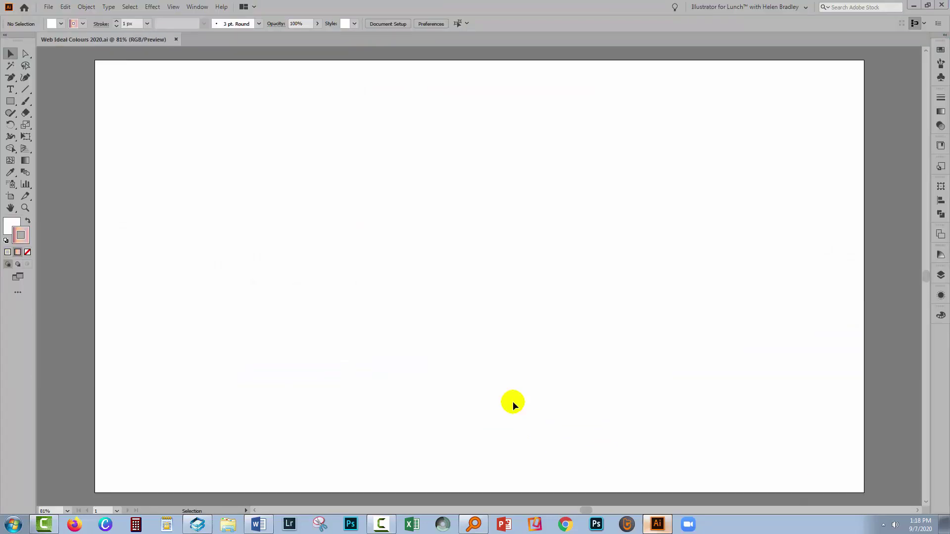
# Close the profile document and select the Web Ideal Colours 2020 preset among new Web presets
pyautogui.click(941, 5)
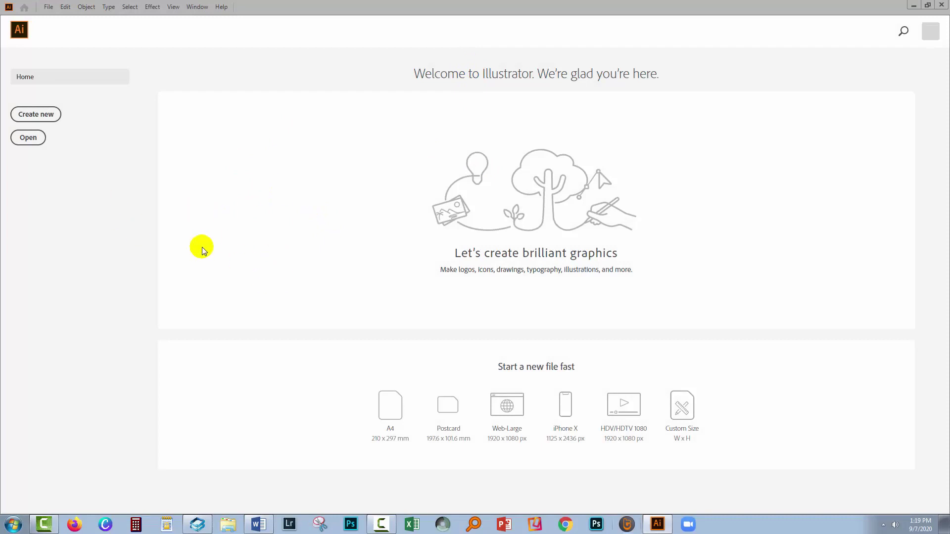
pyautogui.click(35, 115)
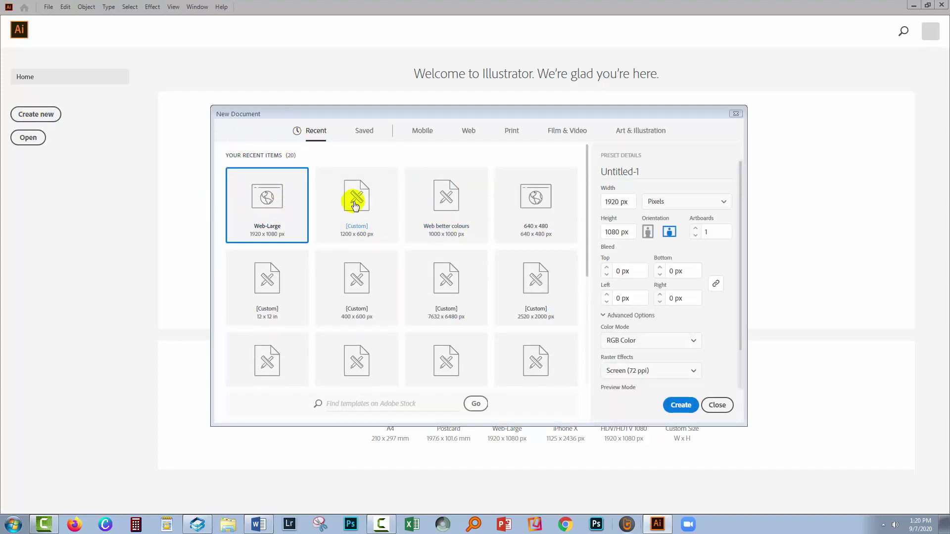
pyautogui.click(468, 131)
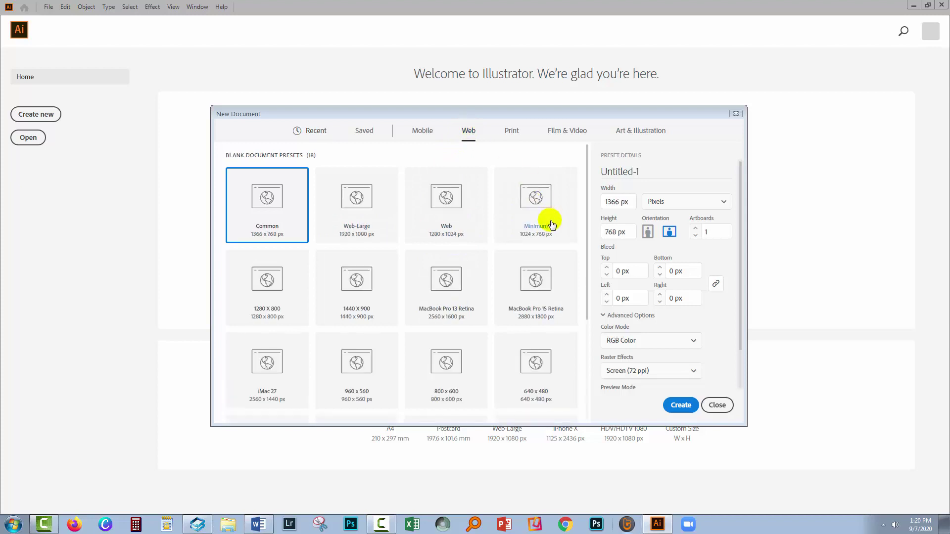
pyautogui.moveTo(586, 300); pyautogui.dragTo(577, 409)
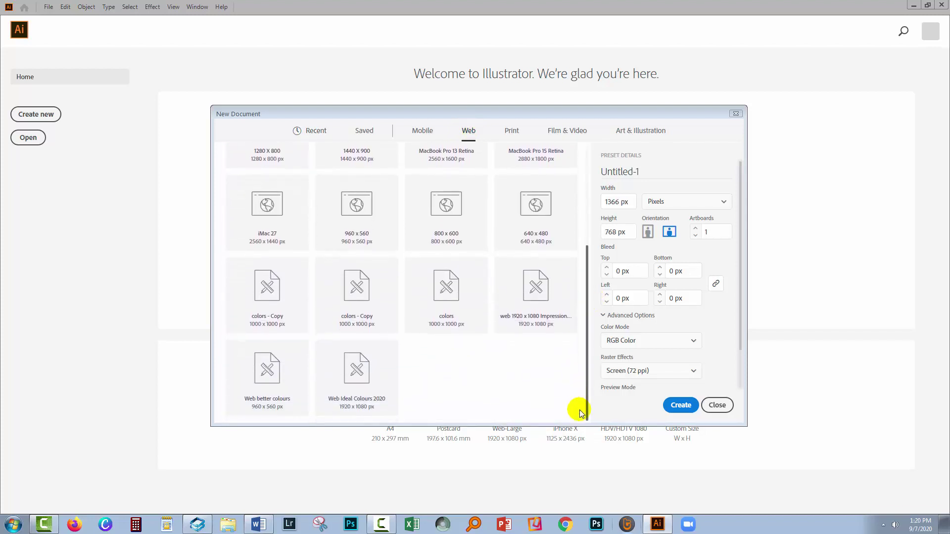
pyautogui.click(355, 369)
# Create a test document from the preset, inspect its Swatches and Layers, then close it
pyautogui.click(679, 405)
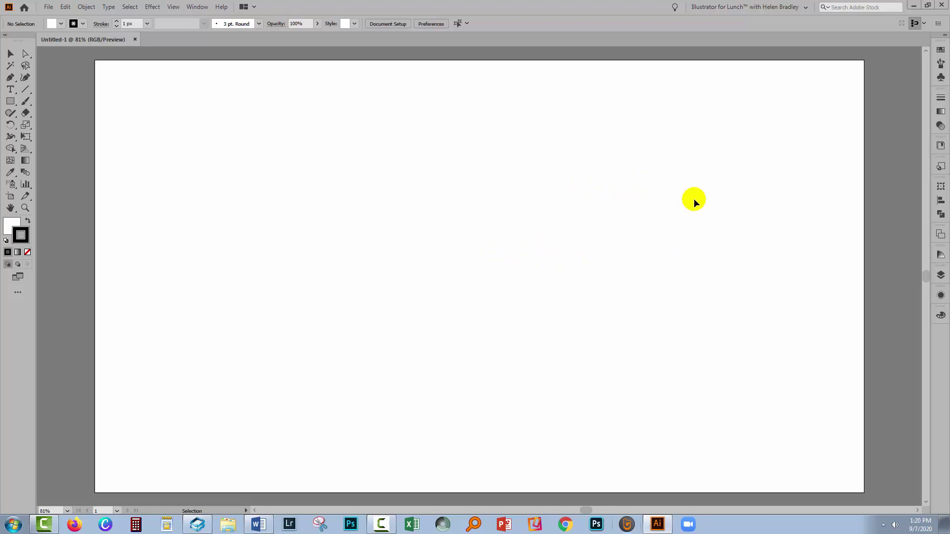
pyautogui.click(941, 49)
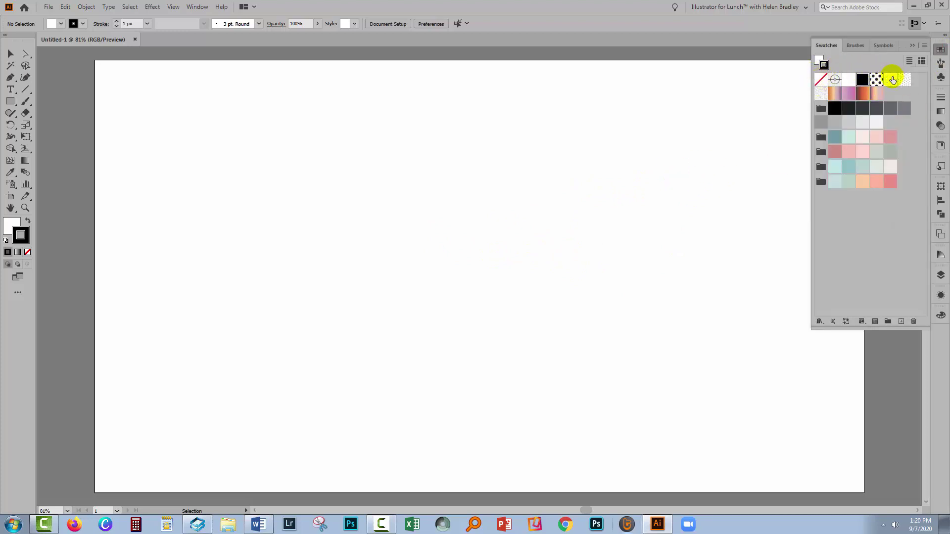
pyautogui.click(939, 275)
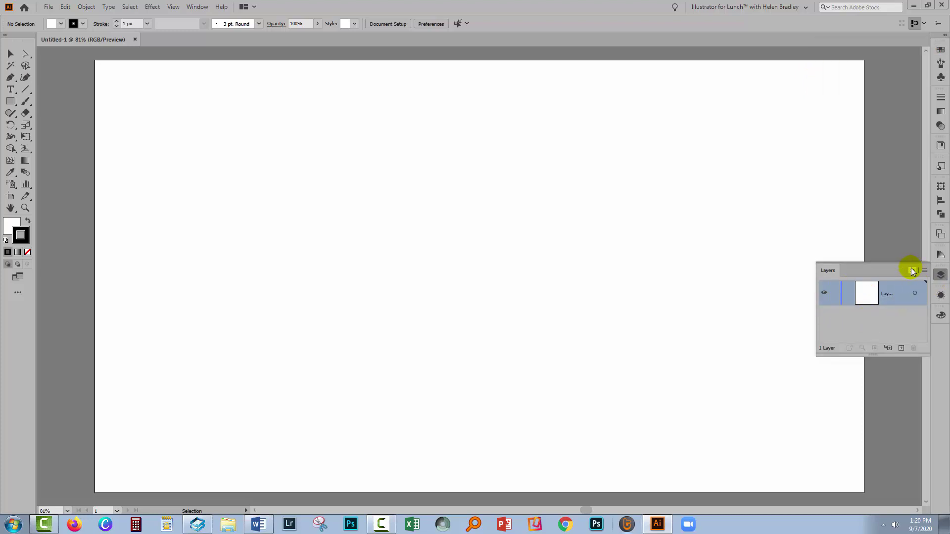
pyautogui.click(912, 271)
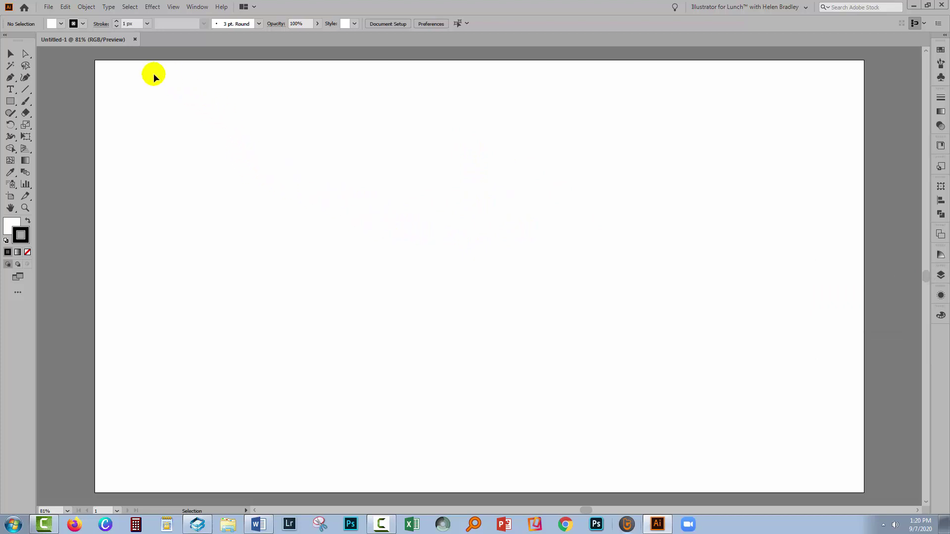
pyautogui.click(135, 40)
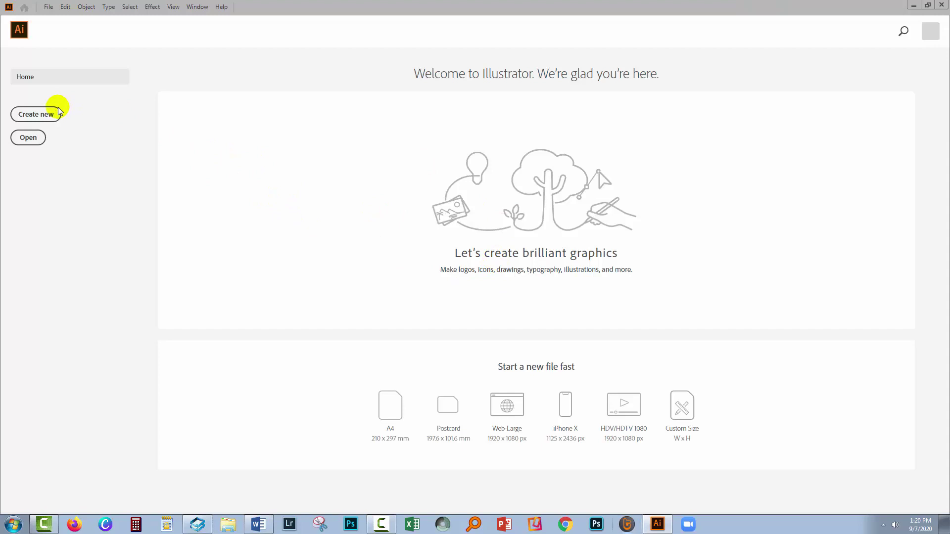
# Create a 1000 × 1000 px document from the Web Ideal Colours 2020 preset
pyautogui.click(38, 116)
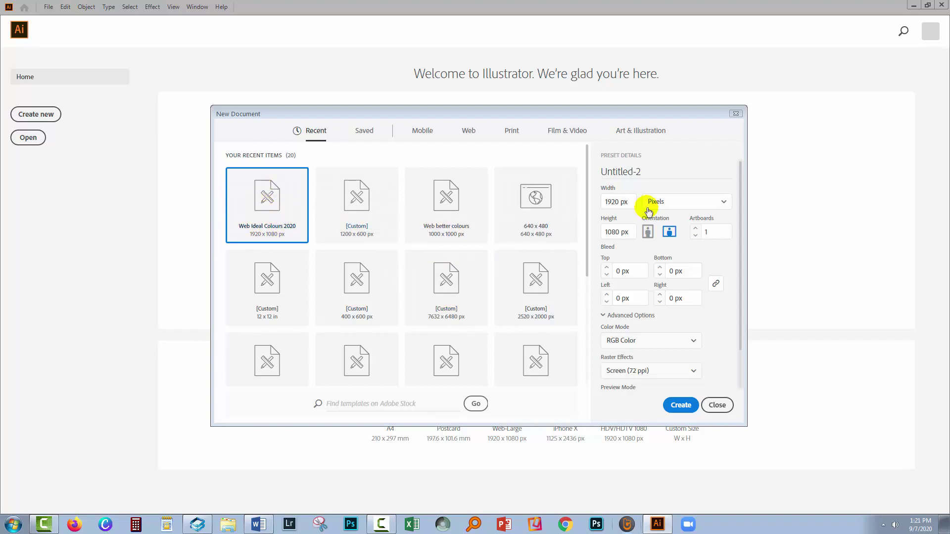
pyautogui.click(635, 200)
pyautogui.write('1000')
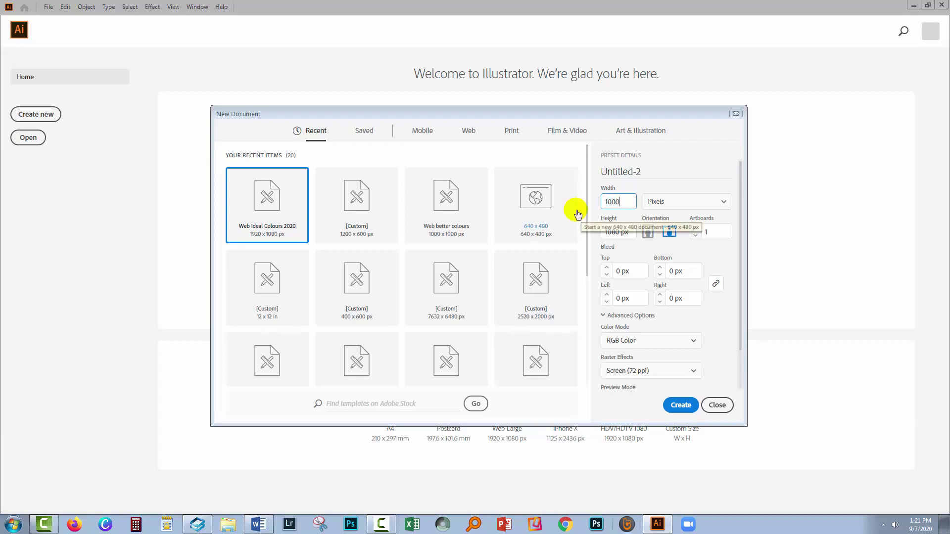
pyautogui.press('Tab')
pyautogui.write('10')
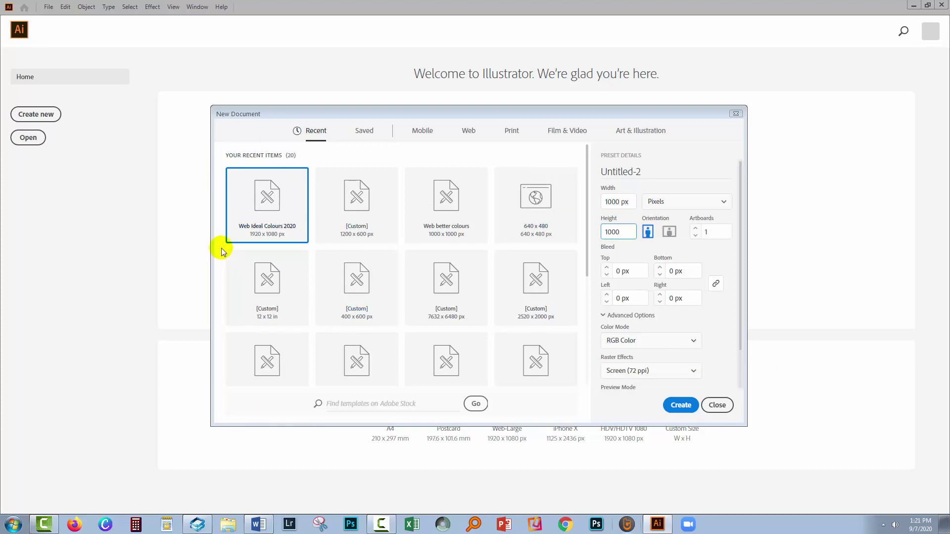
pyautogui.click(679, 403)
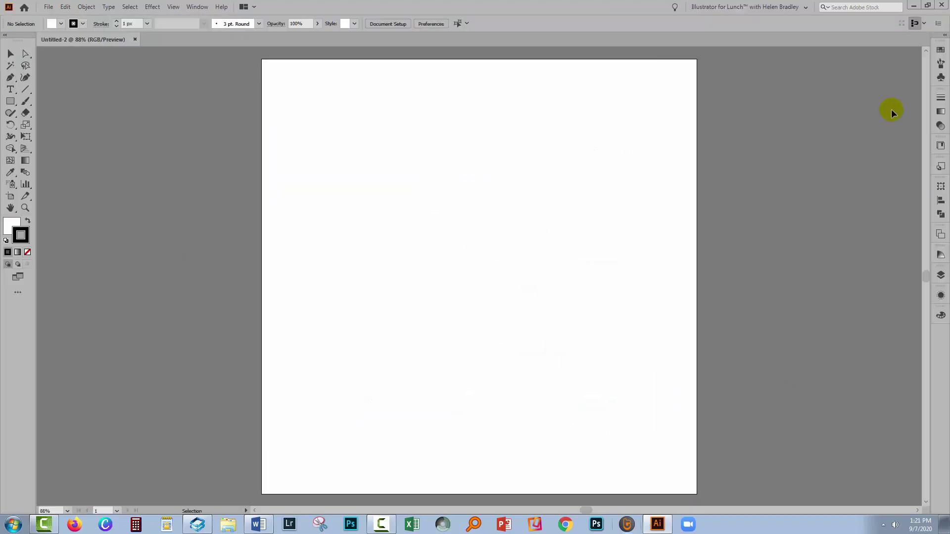
pyautogui.click(940, 50)
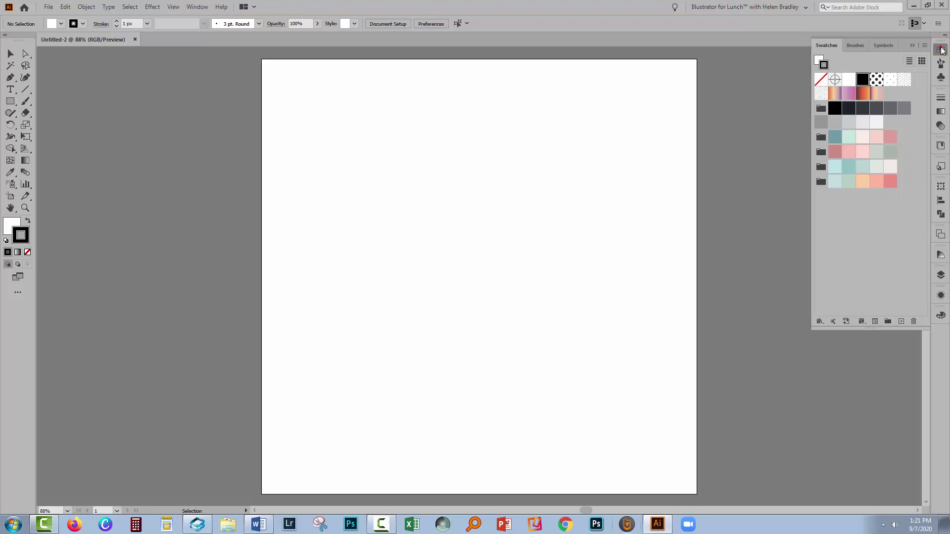
pyautogui.click(941, 51)
pyautogui.click(940, 275)
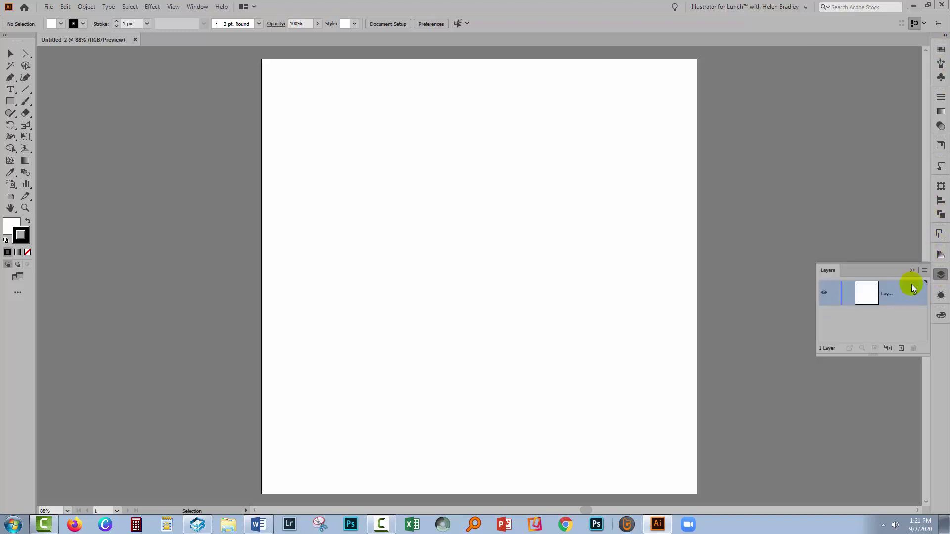
pyautogui.click(750, 293)
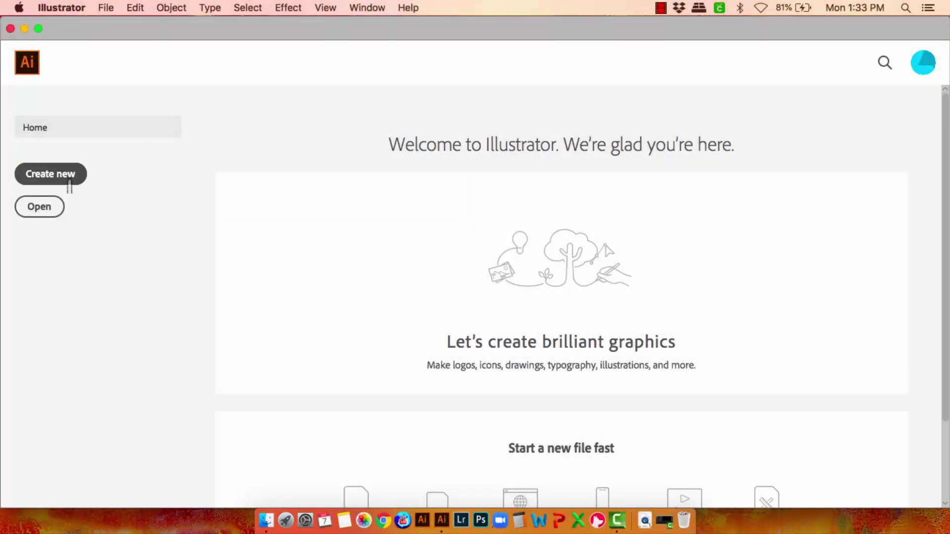
# Create a new document from the Web-Large 1920 × 1080 px preset
pyautogui.click(73, 176)
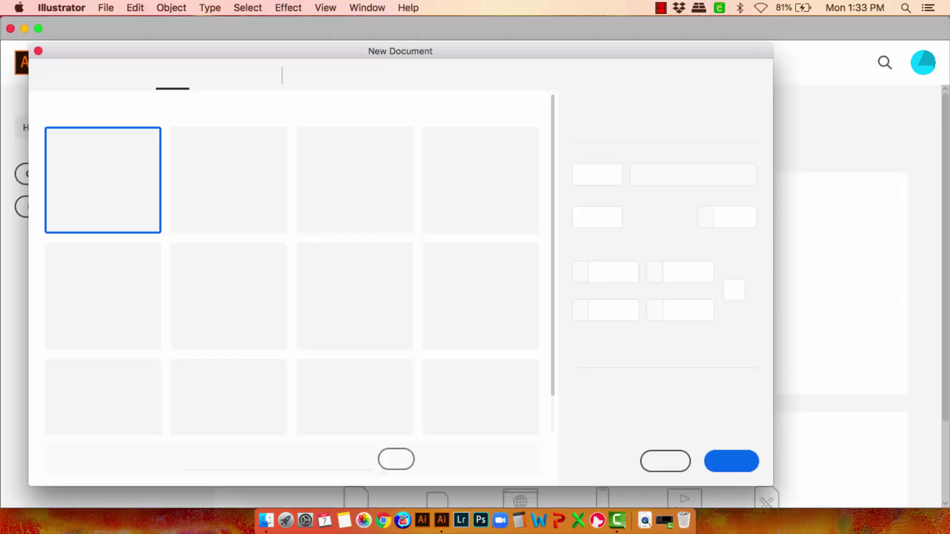
pyautogui.click(386, 75)
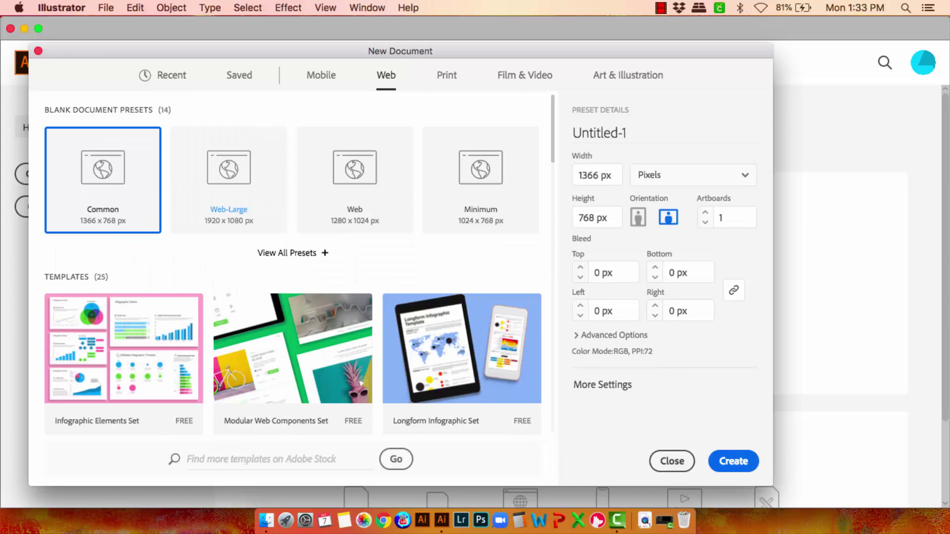
pyautogui.click(228, 183)
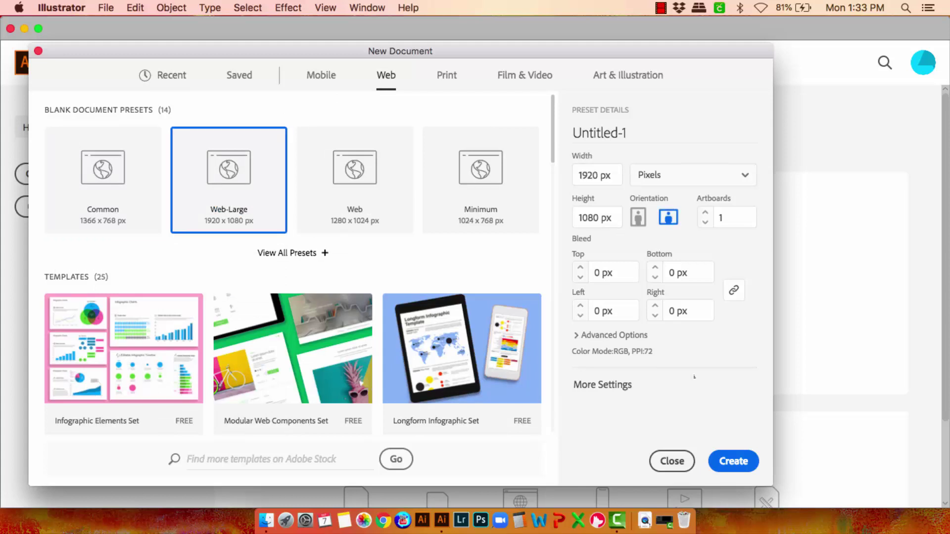
pyautogui.click(732, 461)
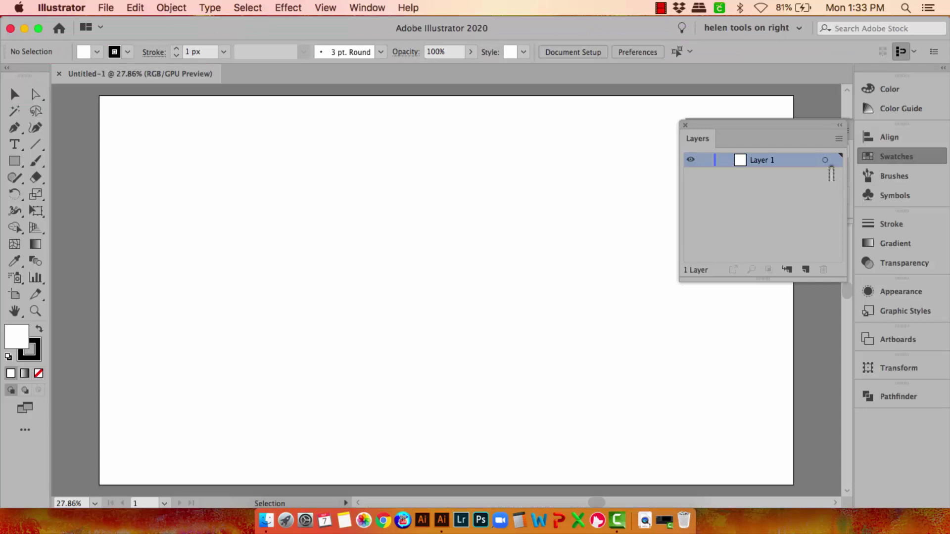
# Set the Layers panel row size to a custom 20 pixels
pyautogui.click(838, 138)
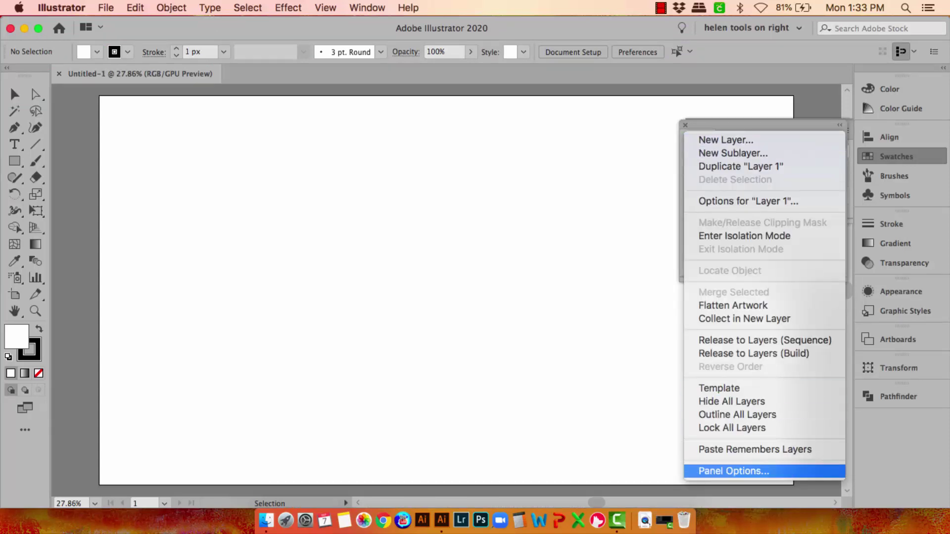
pyautogui.click(733, 471)
pyautogui.click(397, 241)
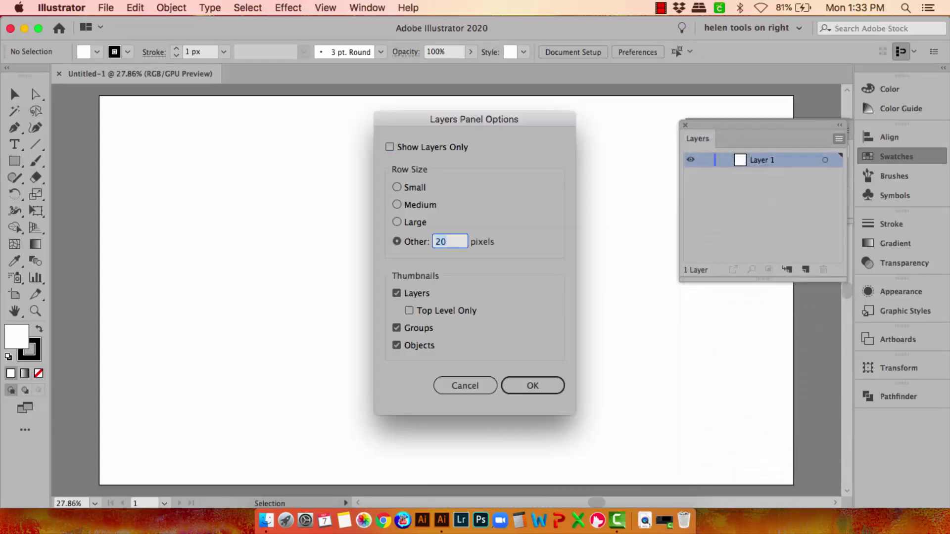
pyautogui.click(524, 389)
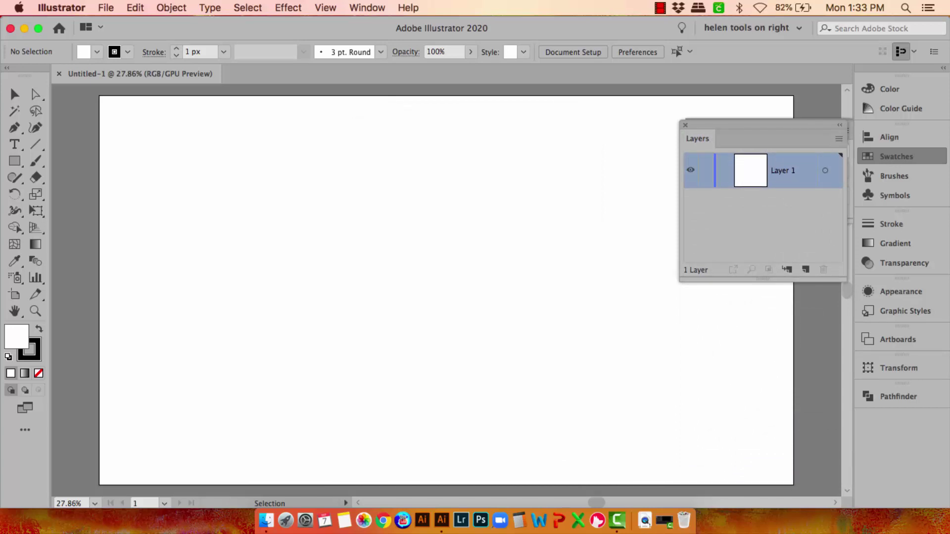
# Reset the workspace and enlarge the Swatches panel to show every swatch
pyautogui.click(895, 157)
pyautogui.click(752, 27)
pyautogui.click(771, 202)
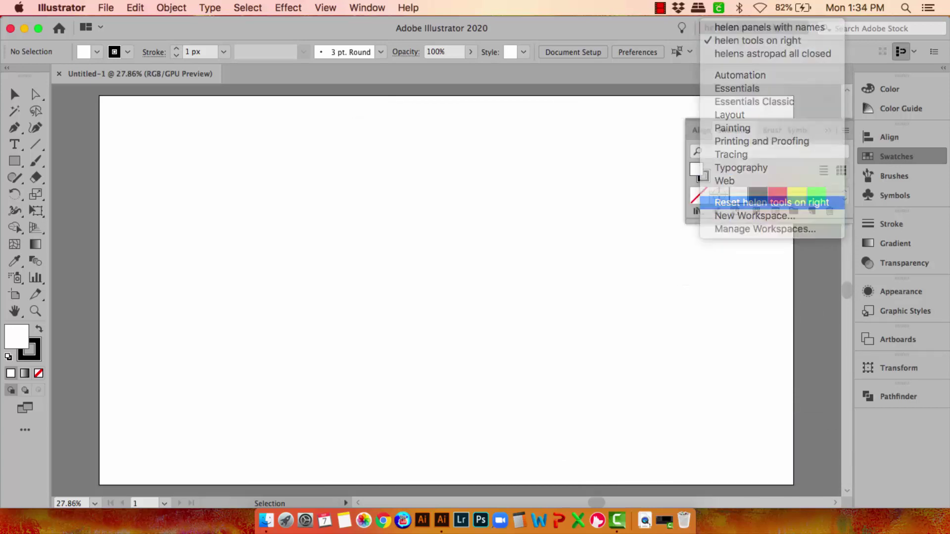
pyautogui.moveTo(913, 223); pyautogui.dragTo(910, 460)
pyautogui.click(367, 8)
pyautogui.click(376, 296)
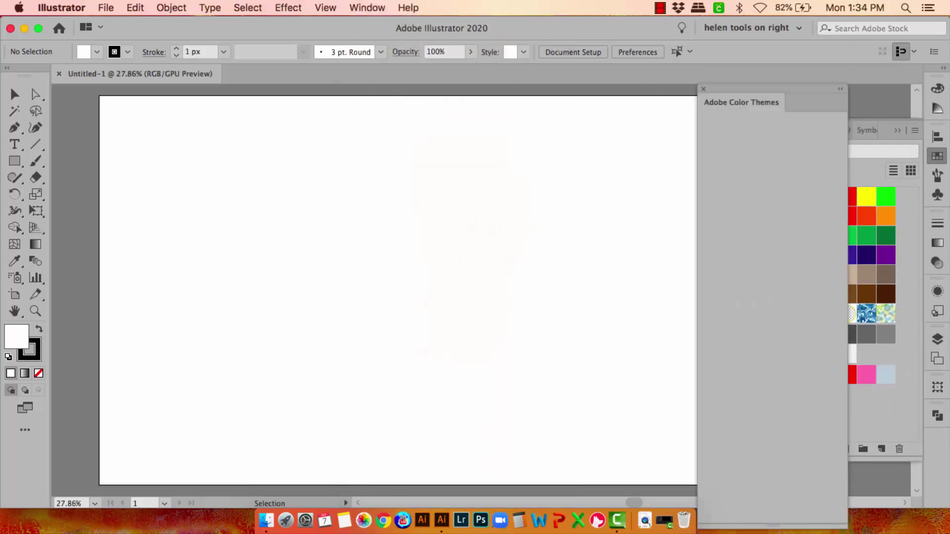
# Delete all the default colour swatches
pyautogui.click(769, 374)
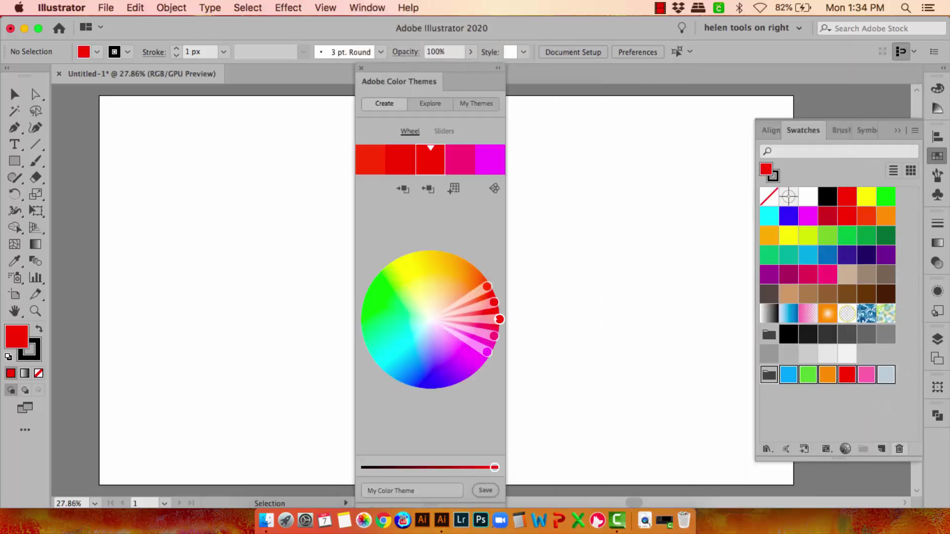
pyautogui.click(898, 448)
pyautogui.press('Return')
pyautogui.click(885, 313)
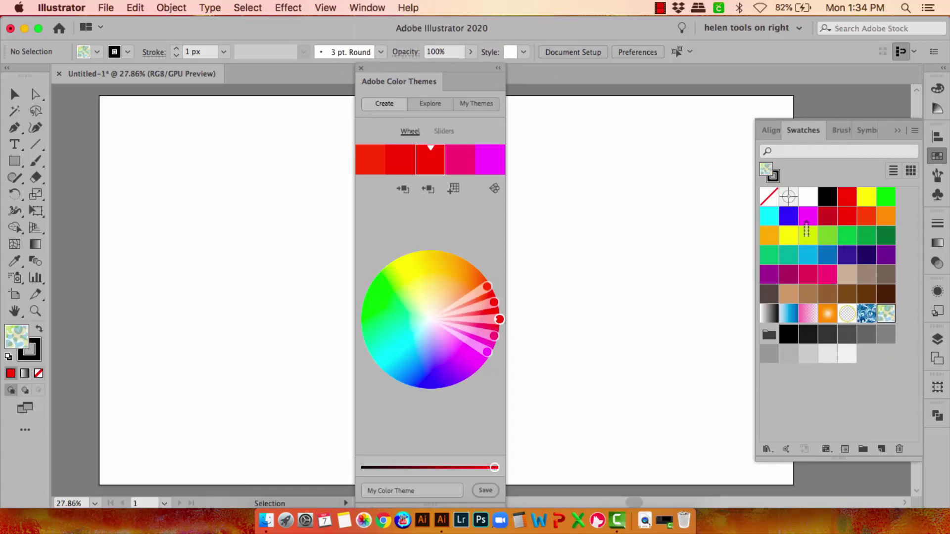
pyautogui.click(899, 449)
pyautogui.press('Return')
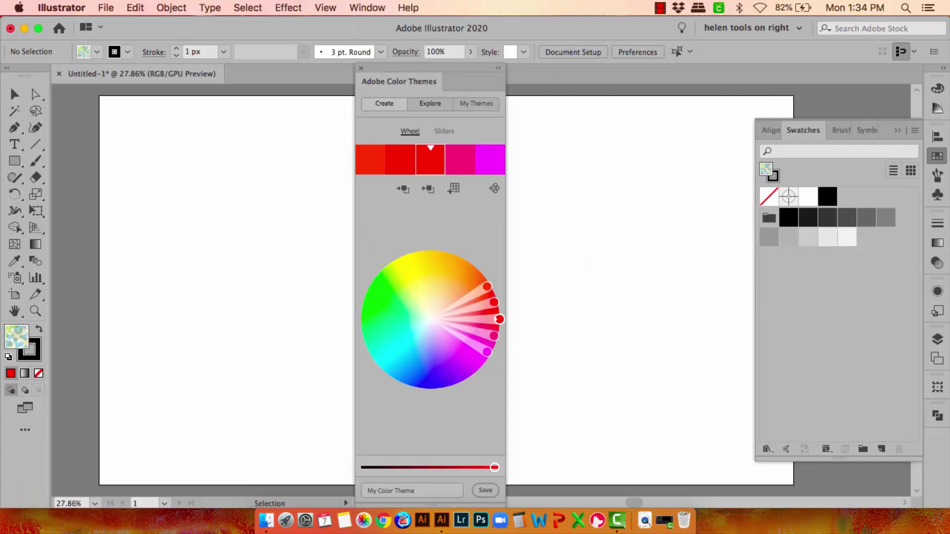
# Add the My Color Theme, Tema de cores 8, Terra Flora and web 3 themes to the swatches
pyautogui.click(484, 212)
pyautogui.click(450, 267)
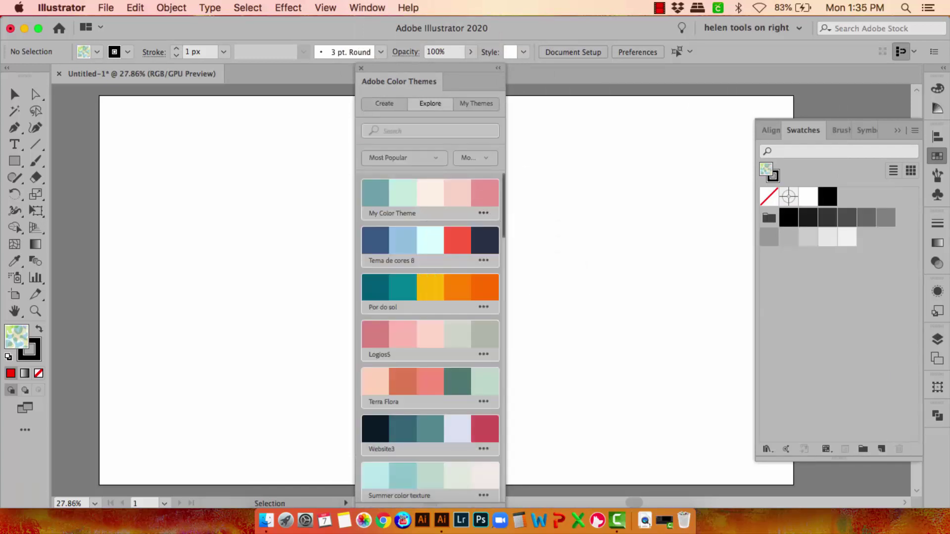
pyautogui.click(483, 260)
pyautogui.click(451, 315)
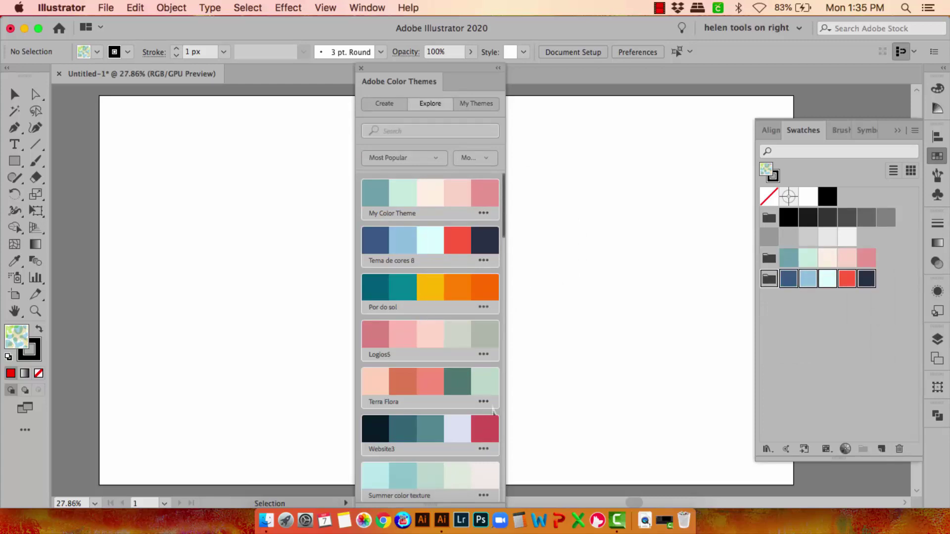
pyautogui.click(484, 401)
pyautogui.click(450, 456)
pyautogui.scroll(-5, 430, 346)
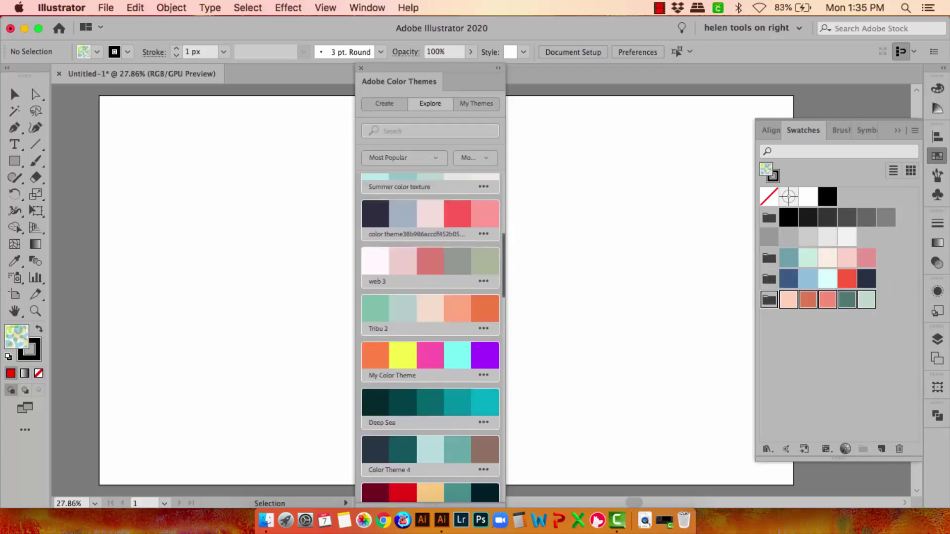
pyautogui.click(483, 280)
pyautogui.click(450, 335)
pyautogui.click(361, 67)
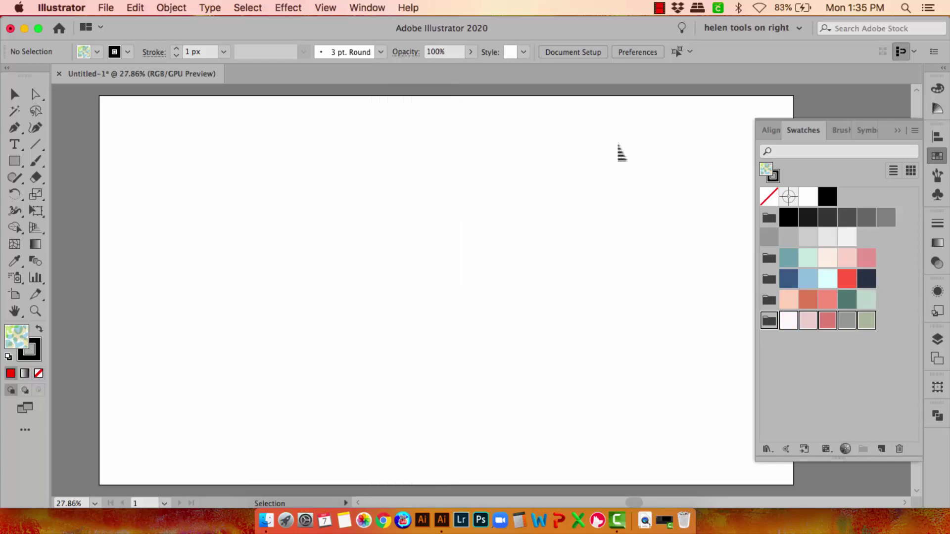
# Add three gradients from the Gradients > Sky library to the swatches
pyautogui.click(766, 448)
pyautogui.moveTo(811, 301)
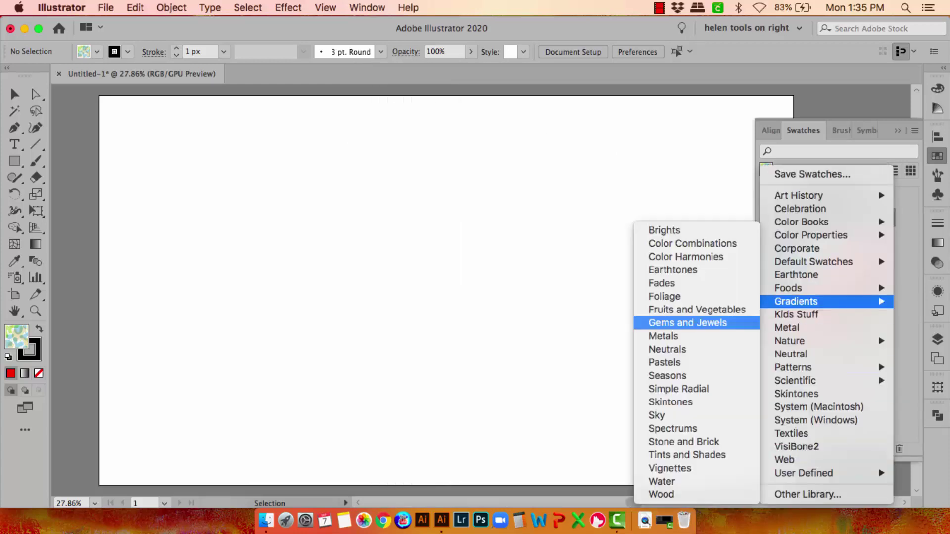
pyautogui.click(657, 415)
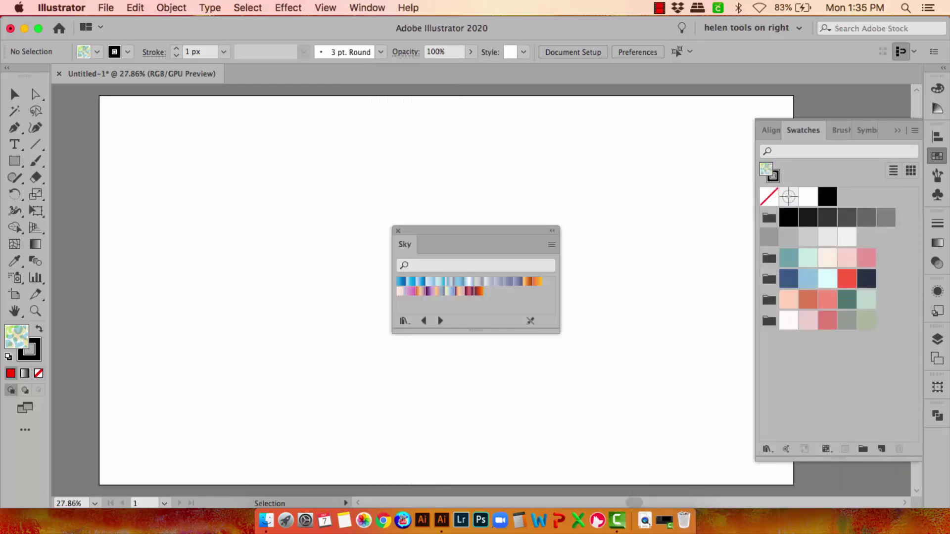
pyautogui.click(469, 281)
pyautogui.click(449, 281)
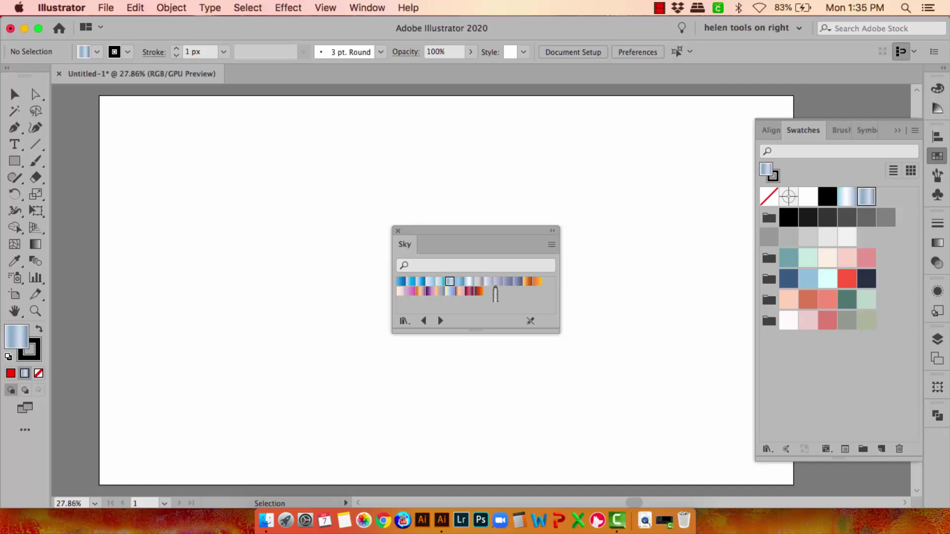
pyautogui.click(449, 291)
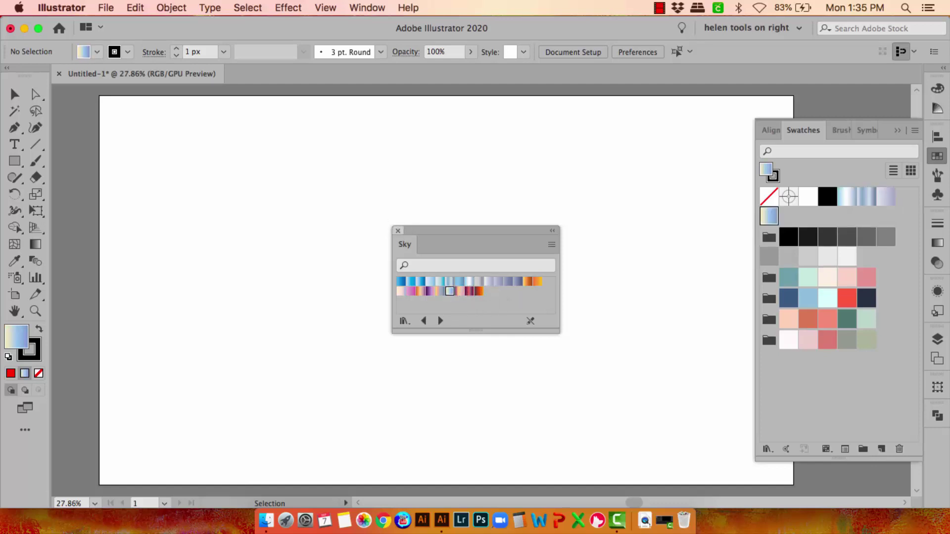
pyautogui.click(398, 231)
# Add two patterns from Patterns > Basic Graphics > Textures to the swatches
pyautogui.click(767, 449)
pyautogui.moveTo(817, 367)
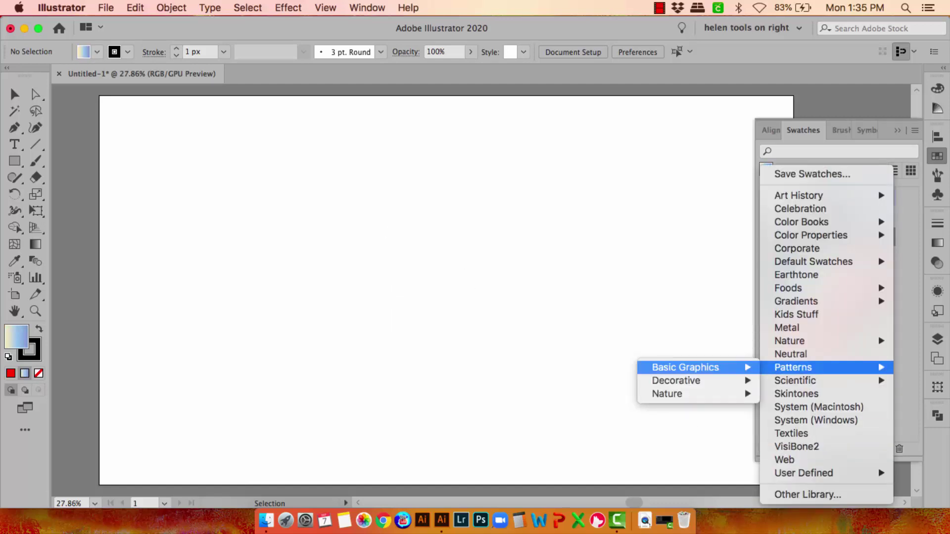
pyautogui.moveTo(692, 367)
pyautogui.click(569, 396)
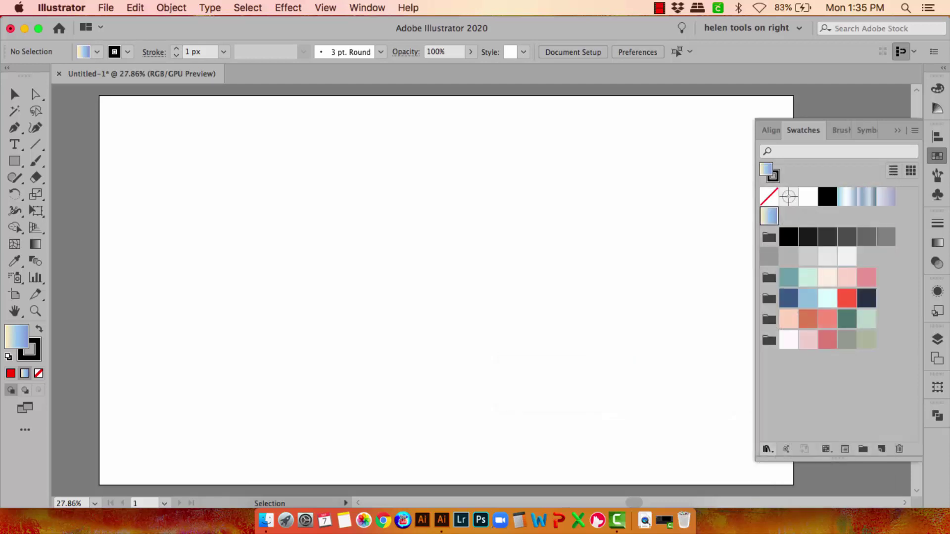
pyautogui.click(422, 302)
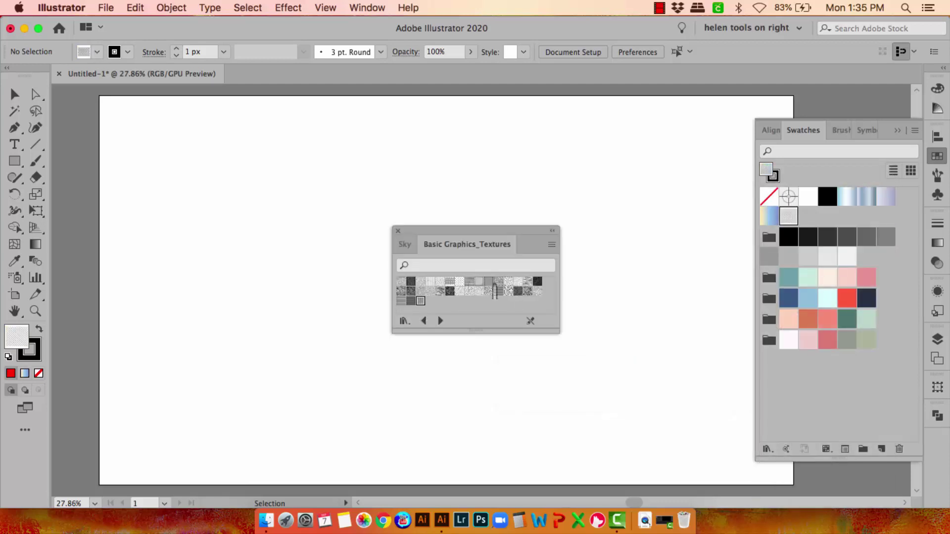
pyautogui.click(460, 282)
pyautogui.click(398, 230)
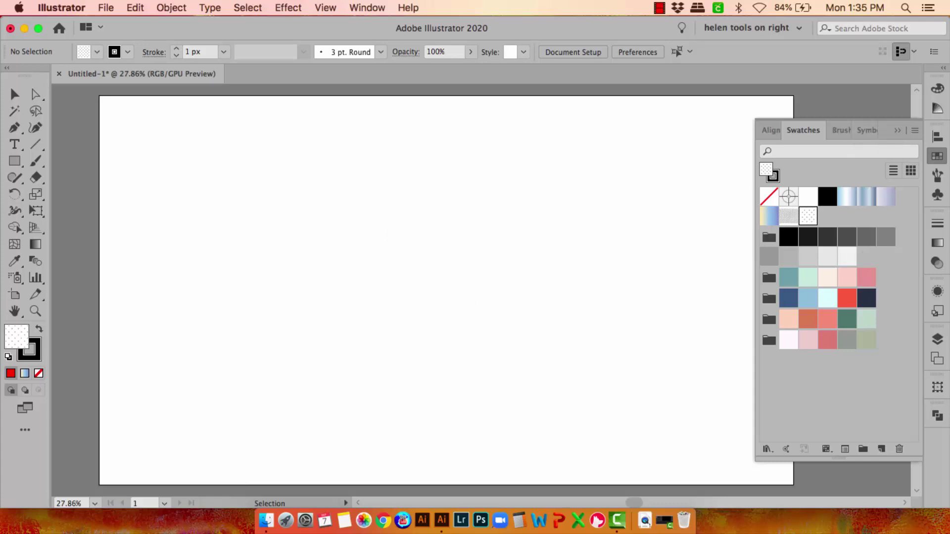
# Collapse the Swatches, Brushes and Graphic Styles panels
pyautogui.click(937, 155)
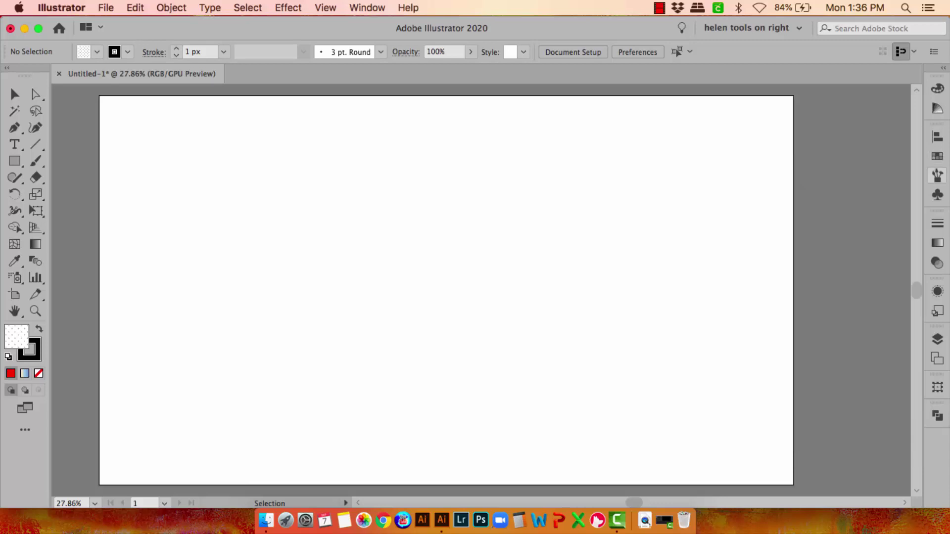
pyautogui.click(936, 176)
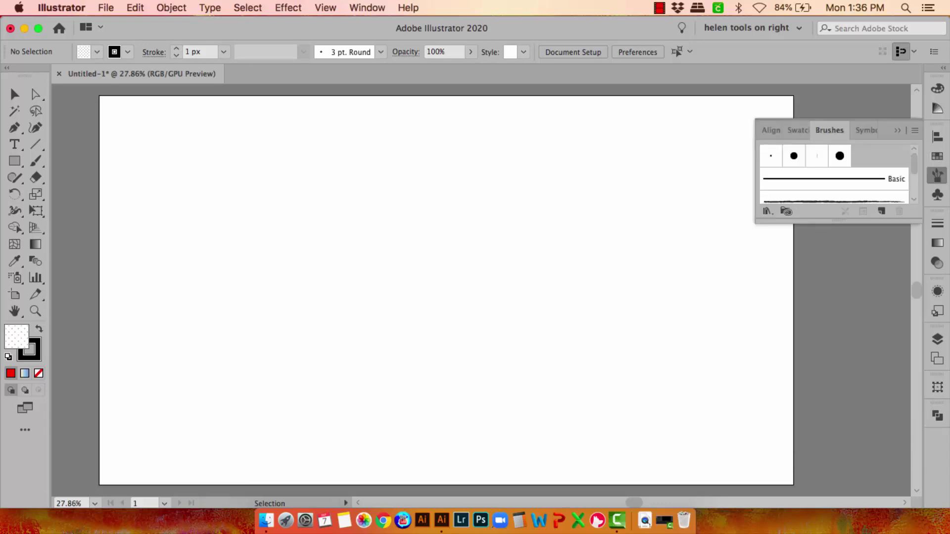
pyautogui.moveTo(873, 226)
pyautogui.mouseDown()
pyautogui.moveTo(858, 332)
pyautogui.moveTo(862, 322)
pyautogui.mouseUp()
pyautogui.click(897, 130)
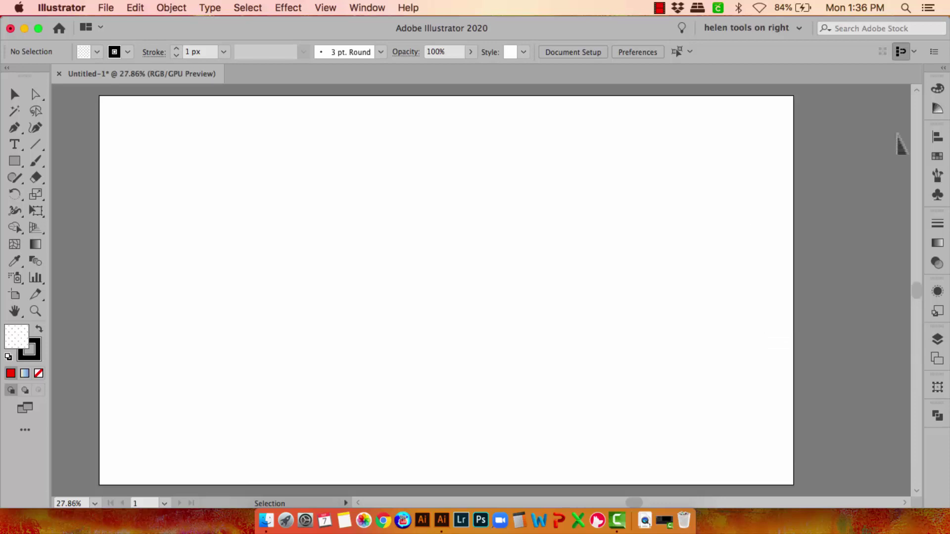
pyautogui.click(936, 310)
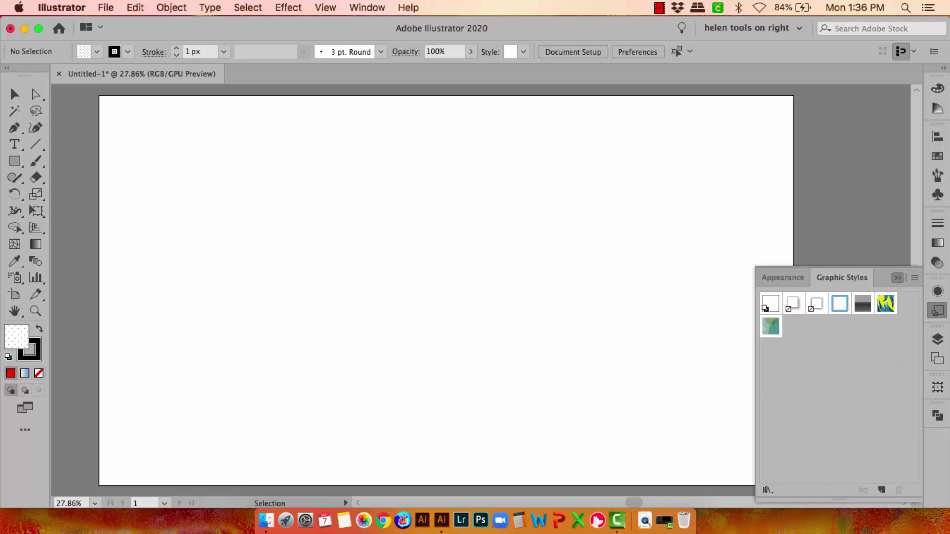
pyautogui.click(896, 277)
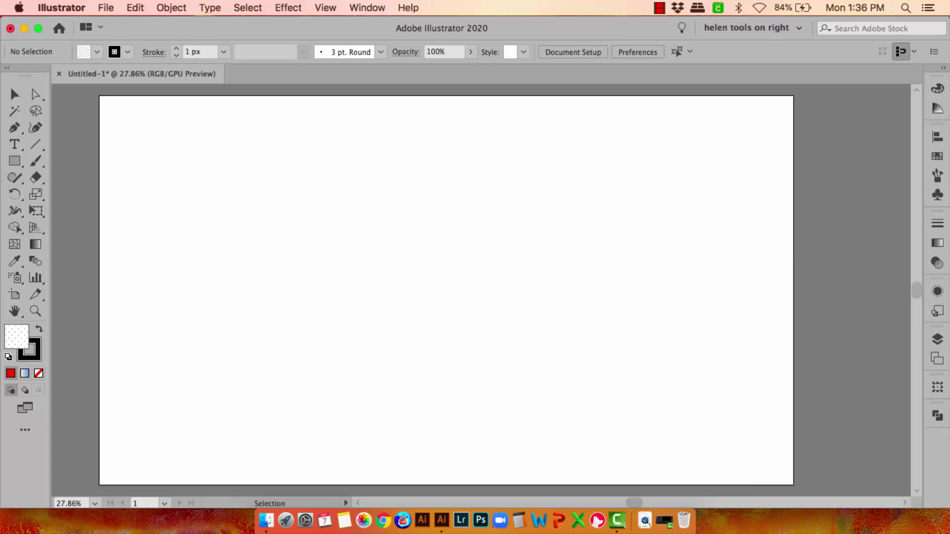
# Browse to Library > Application Support > Adobe > Adobe Illustrator 24 > en_US > New Document Profiles
pyautogui.click(106, 7)
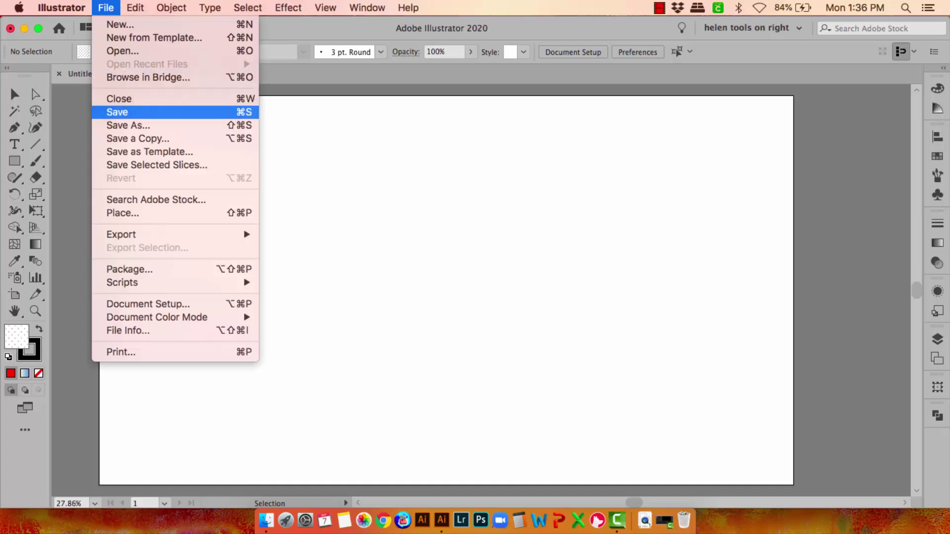
pyautogui.press('Escape')
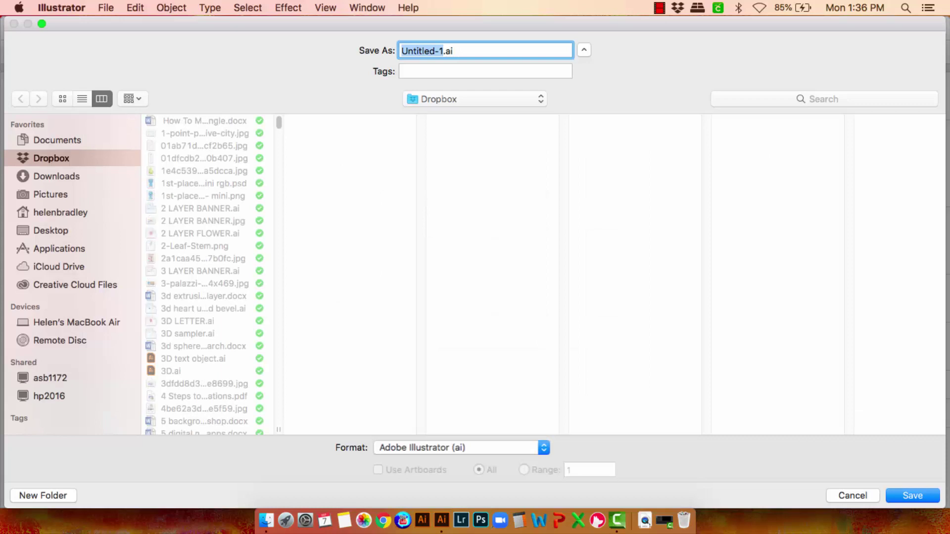
pyautogui.click(60, 213)
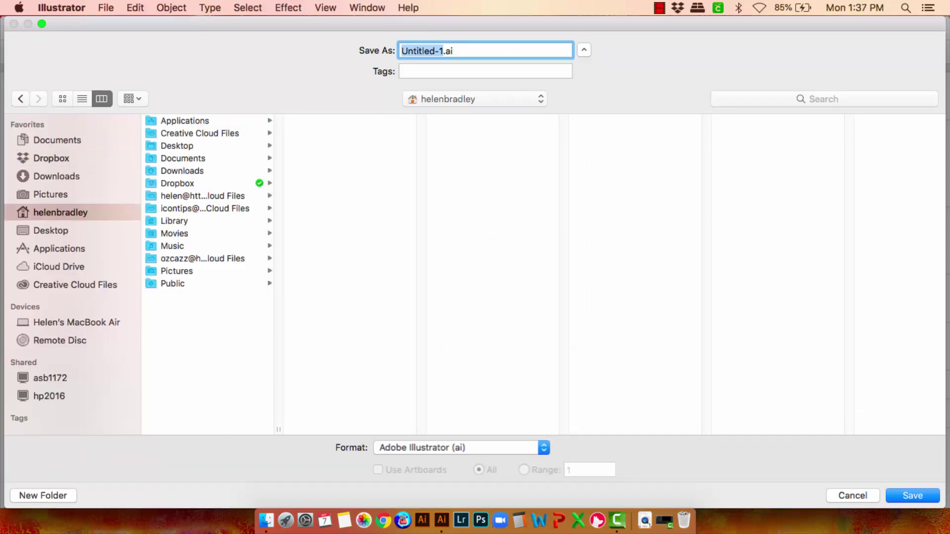
pyautogui.click(174, 221)
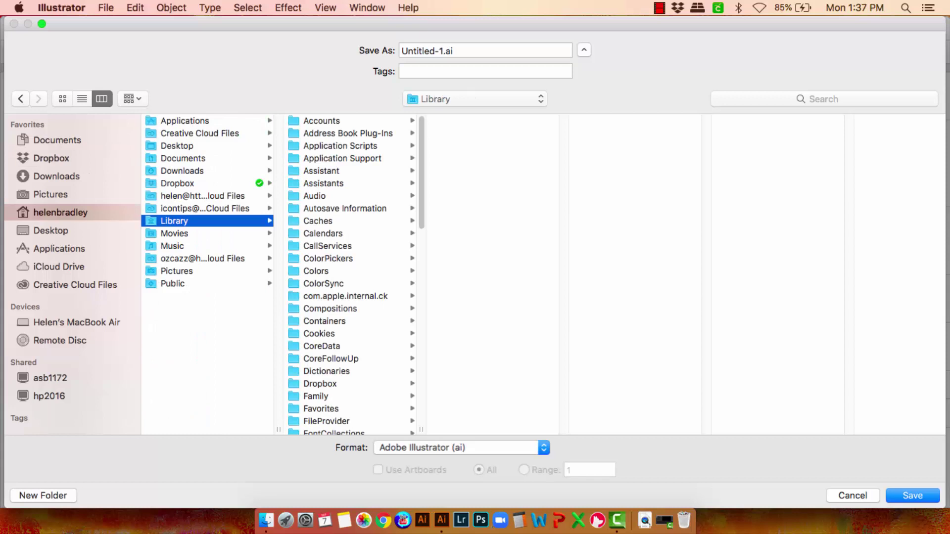
pyautogui.click(341, 158)
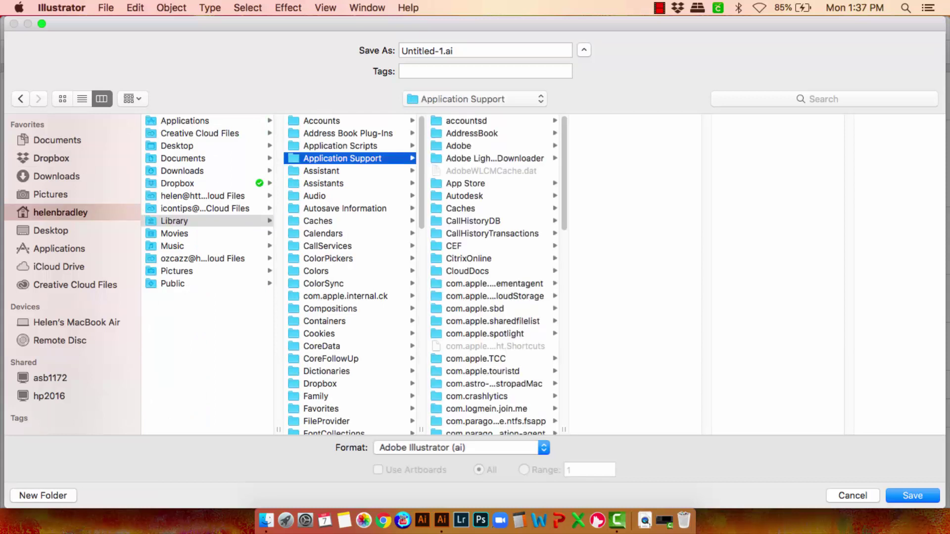
pyautogui.click(459, 146)
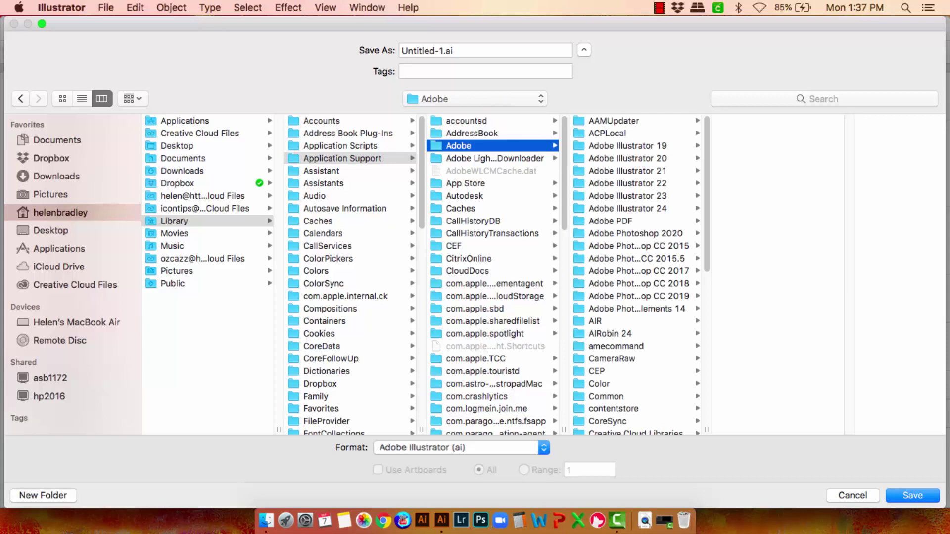
pyautogui.click(627, 208)
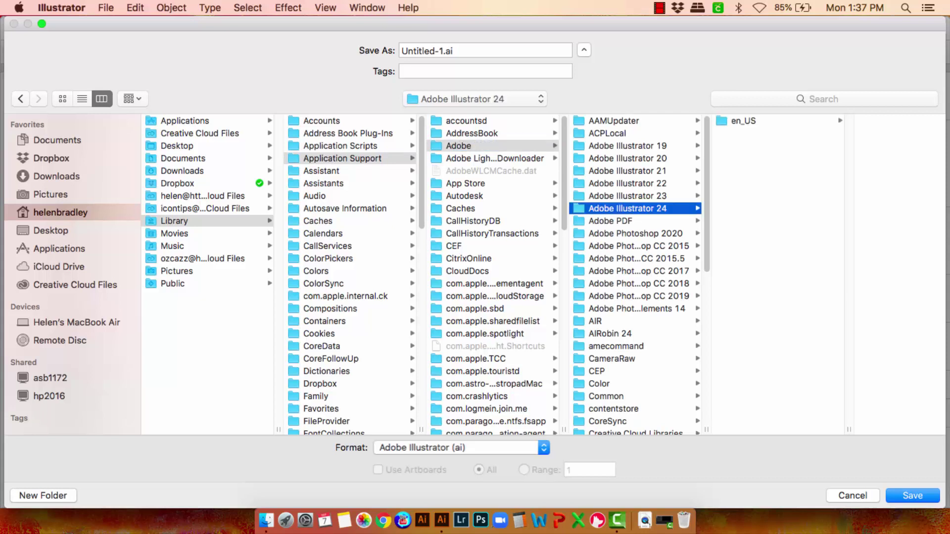
pyautogui.click(743, 121)
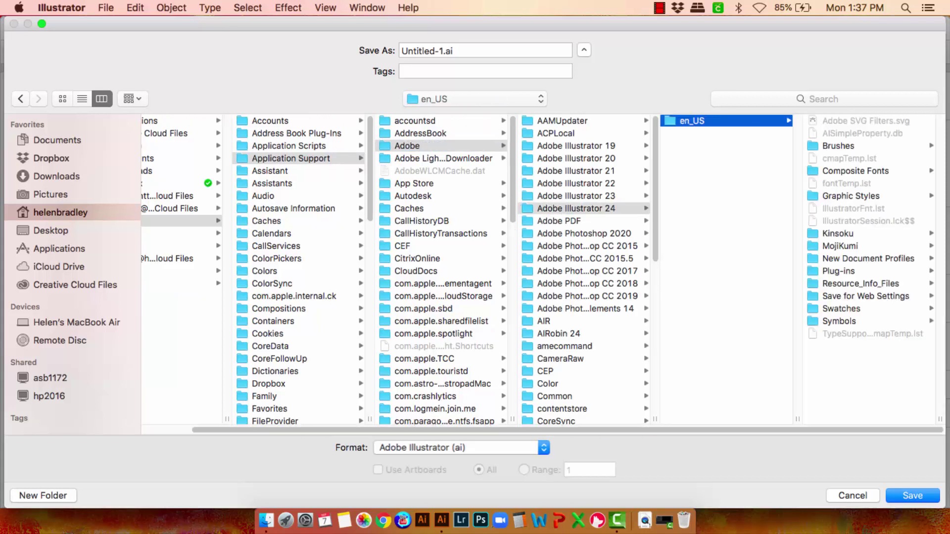
pyautogui.click(868, 258)
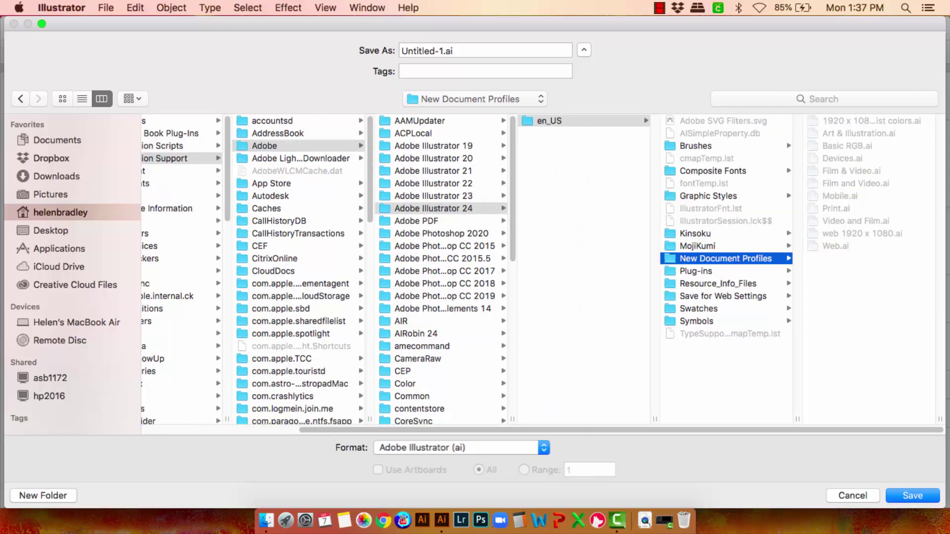
# Save the file as 'web 2020 nice colours' with default Illustrator options
pyautogui.press('Tab')
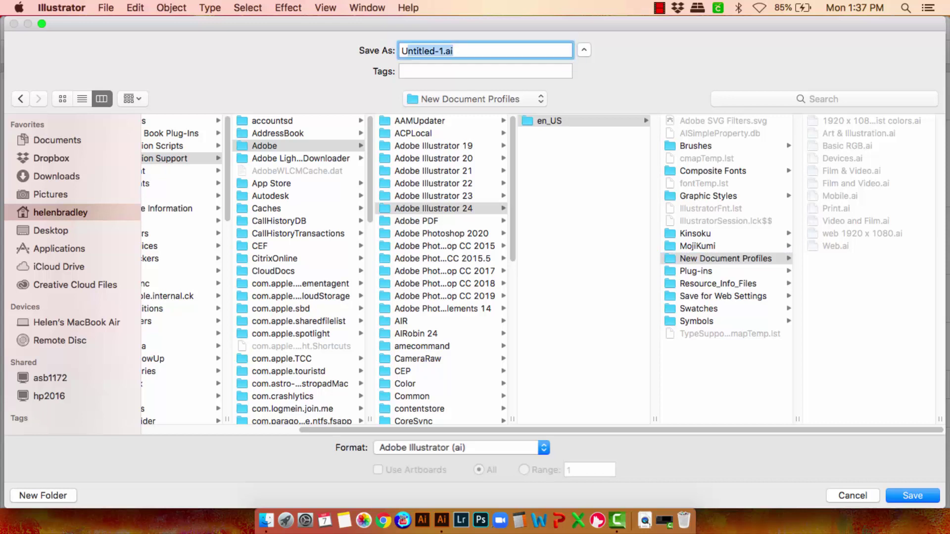
pyautogui.write('web ')
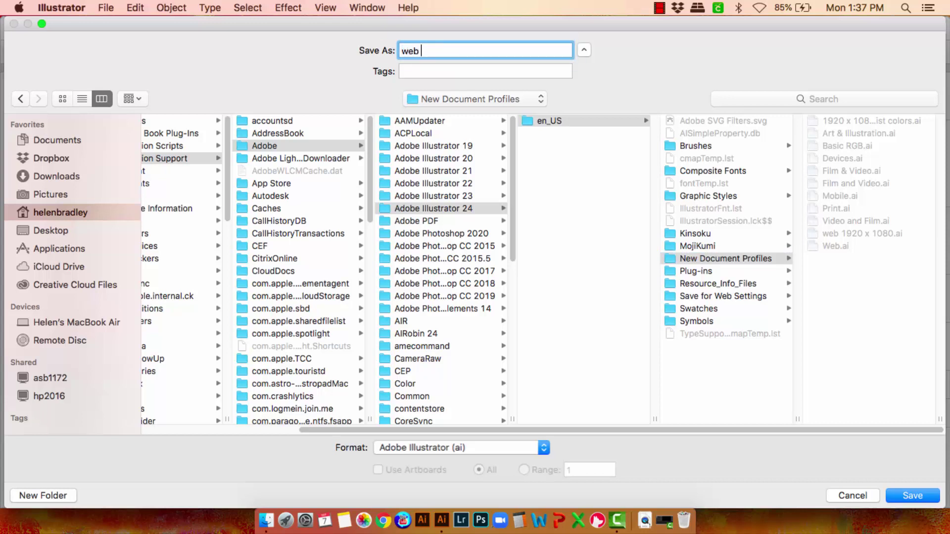
pyautogui.write('2020 nice colours')
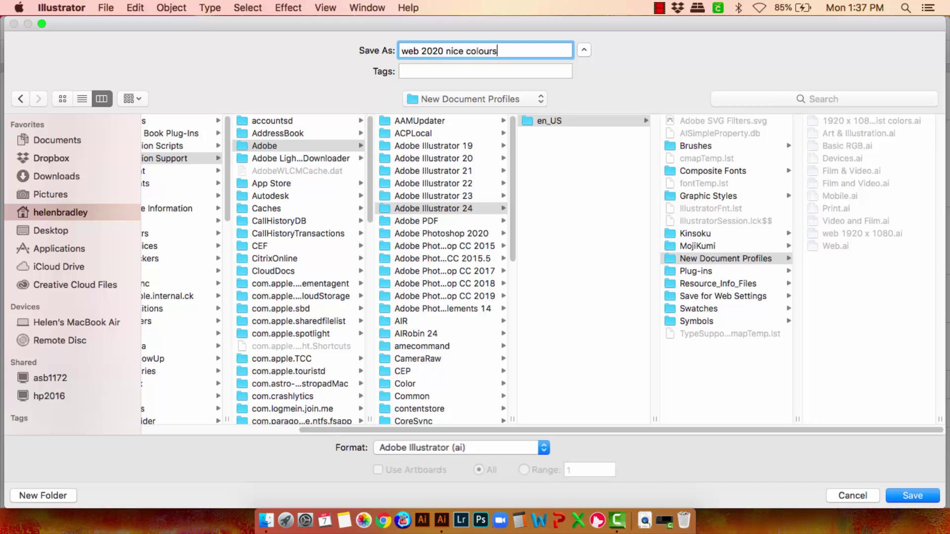
pyautogui.press('Return')
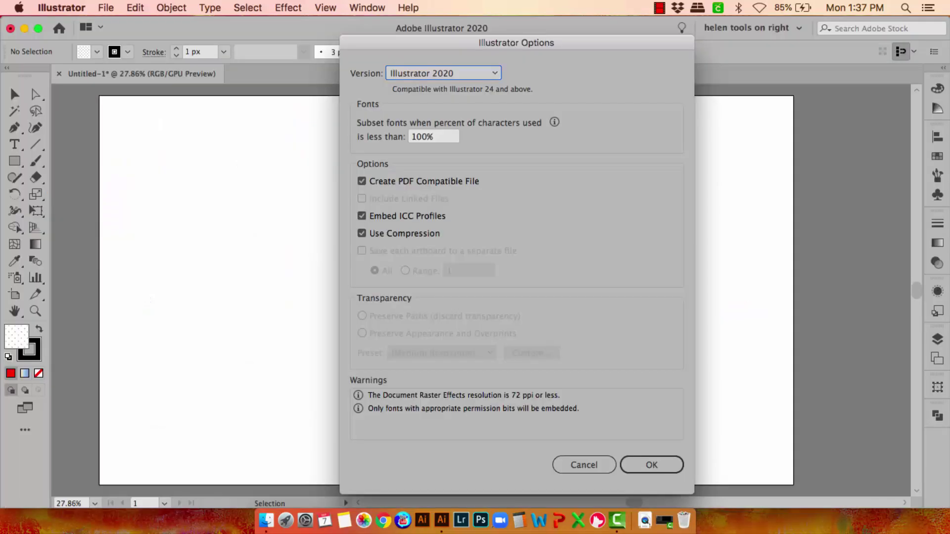
pyautogui.press('Return')
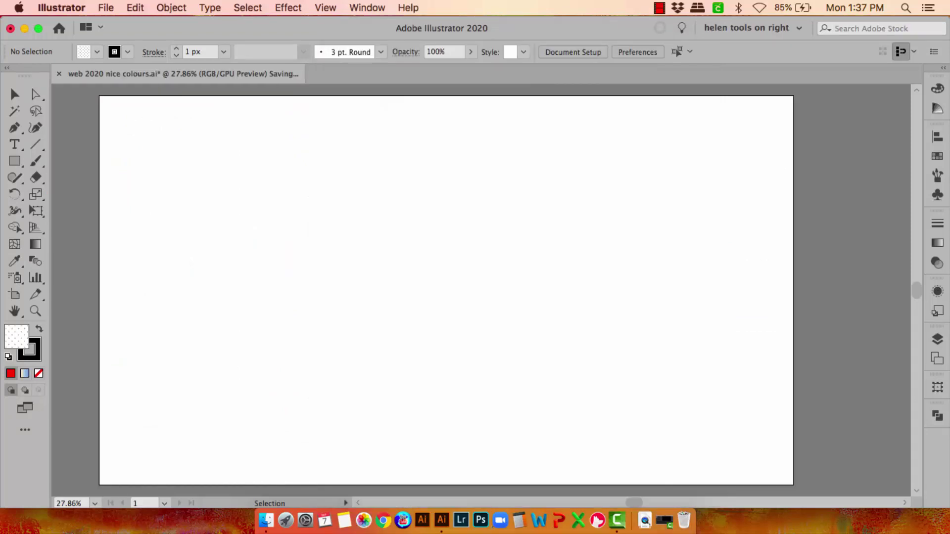
# Quit and relaunch Illustrator so it reloads the new document profiles
pyautogui.click(61, 7)
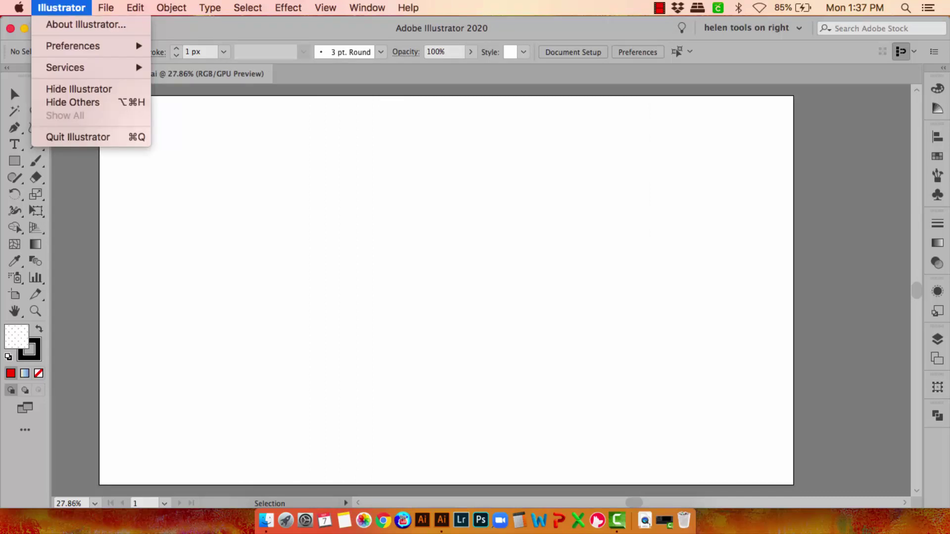
pyautogui.click(59, 138)
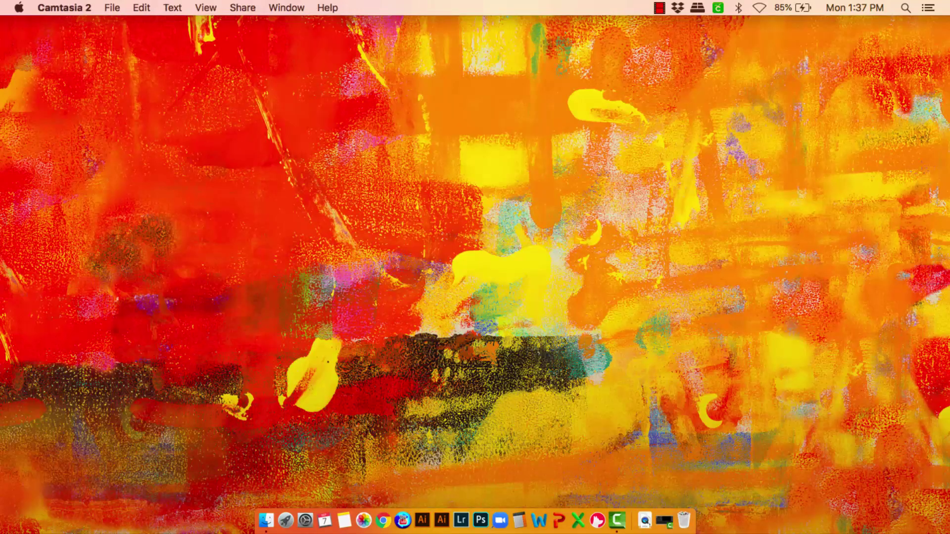
pyautogui.click(443, 507)
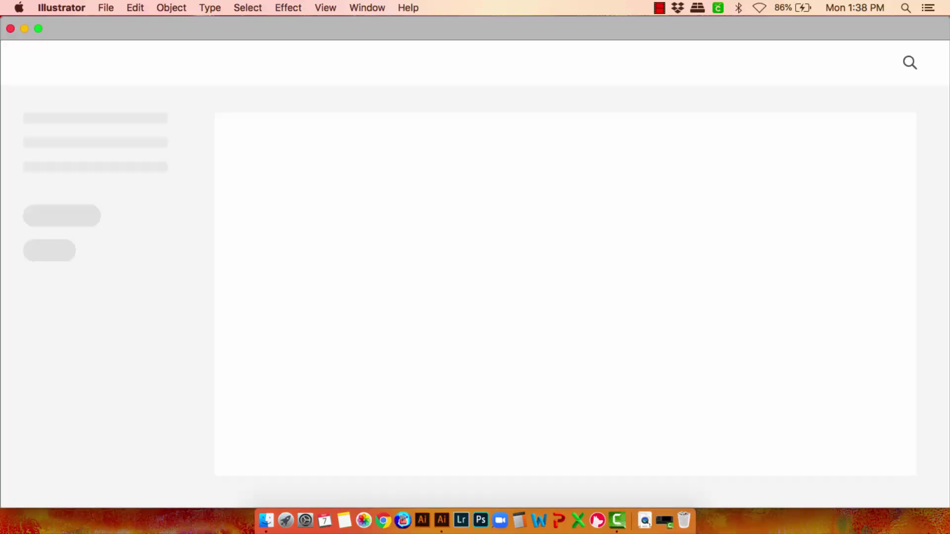
# Create a new document from the 'web 2020 nice colours' Web preset
pyautogui.click(73, 177)
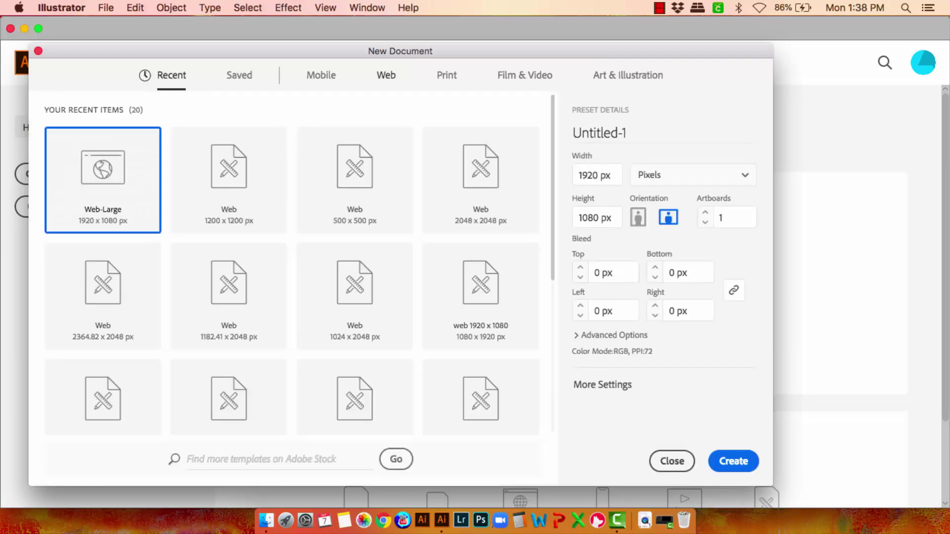
pyautogui.click(386, 75)
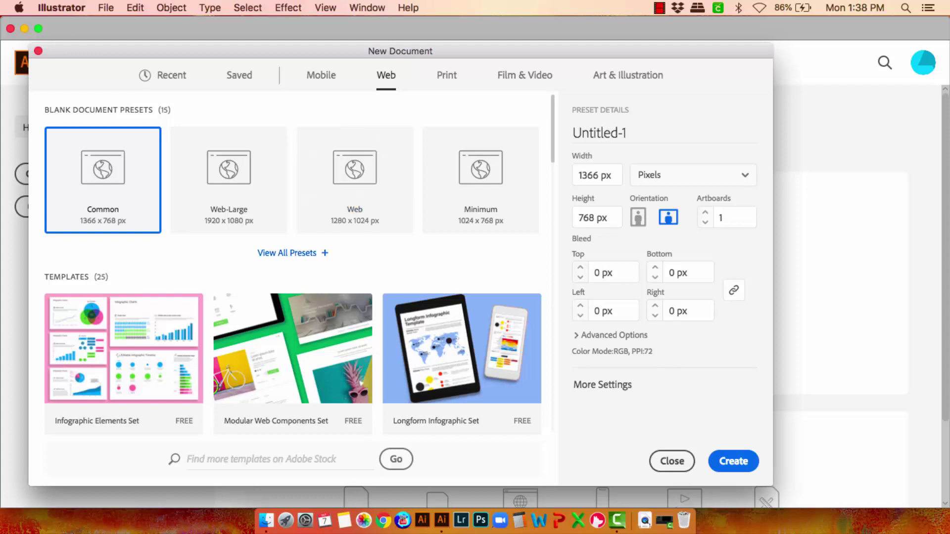
pyautogui.click(291, 252)
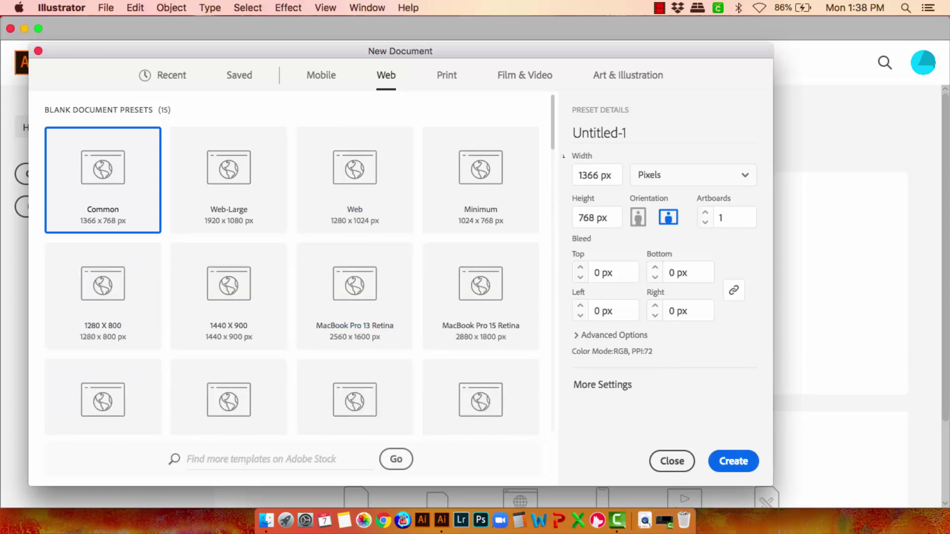
pyautogui.scroll(-6, 349, 245)
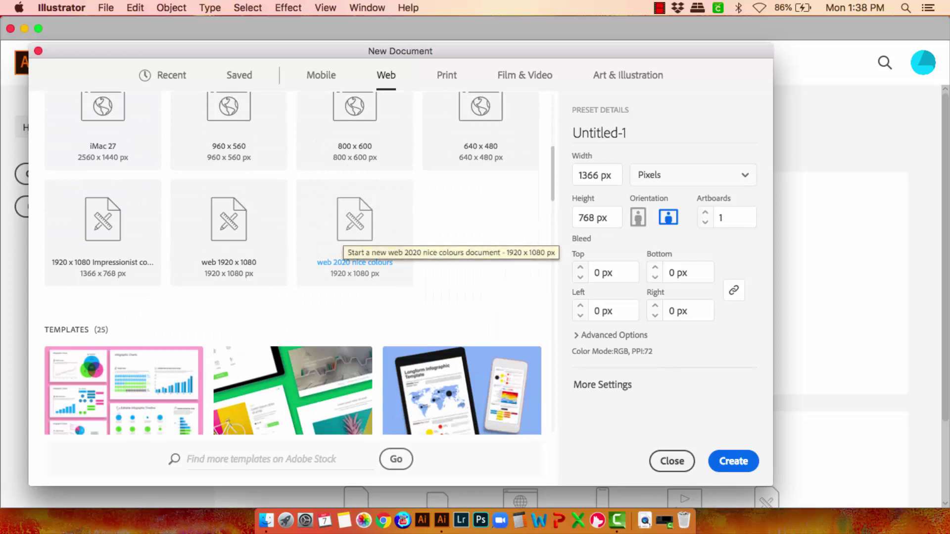
pyautogui.click(348, 240)
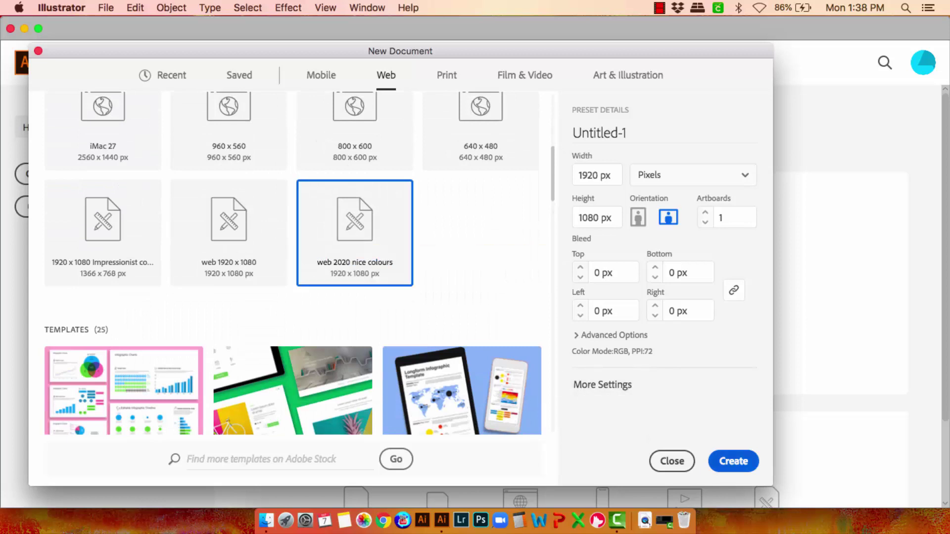
pyautogui.click(736, 464)
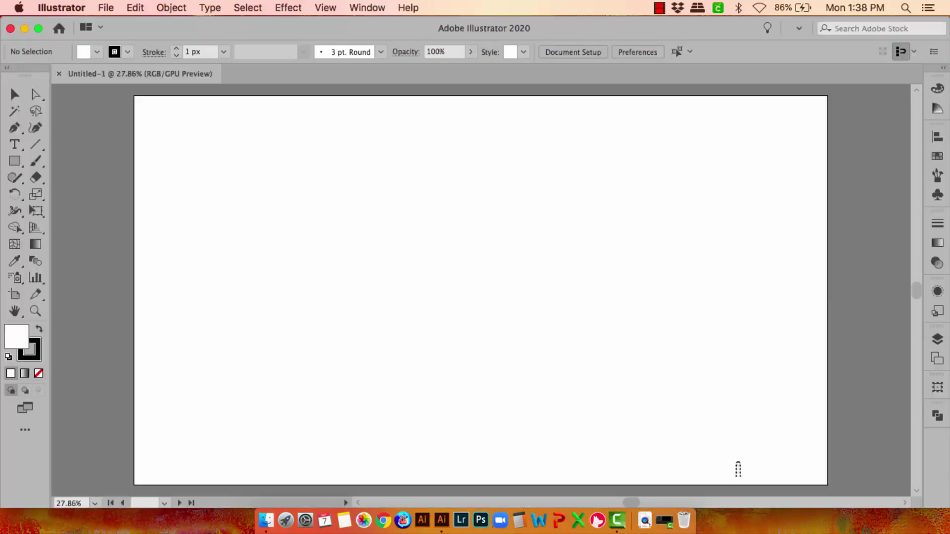
pyautogui.click(937, 339)
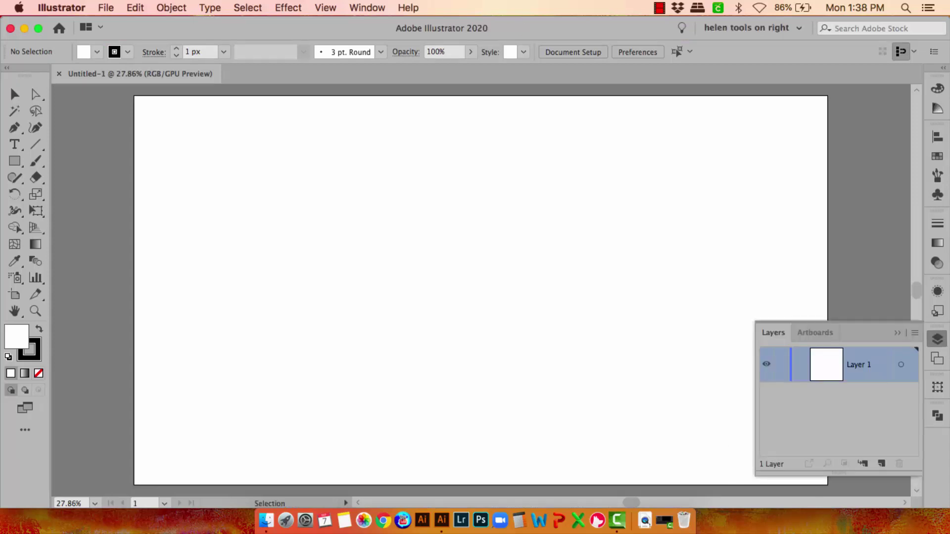
pyautogui.click(937, 339)
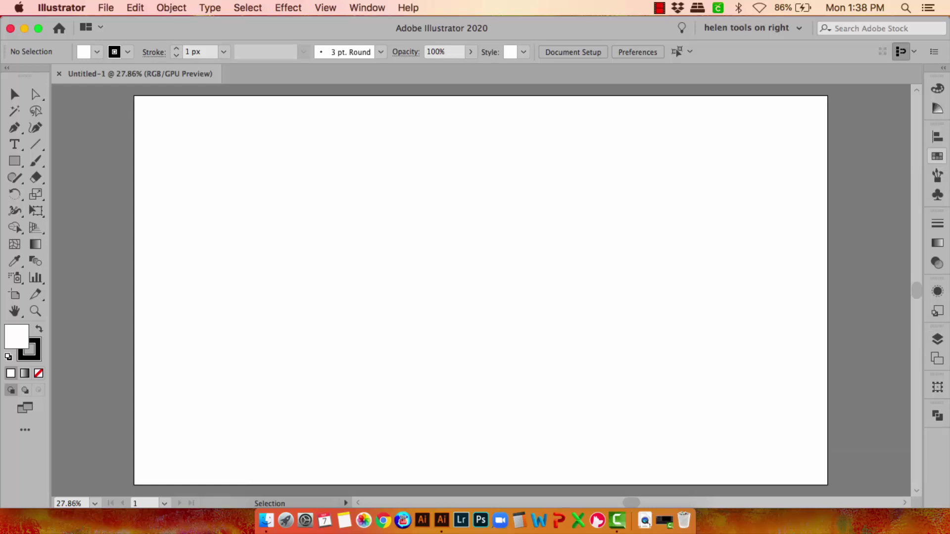
pyautogui.click(936, 156)
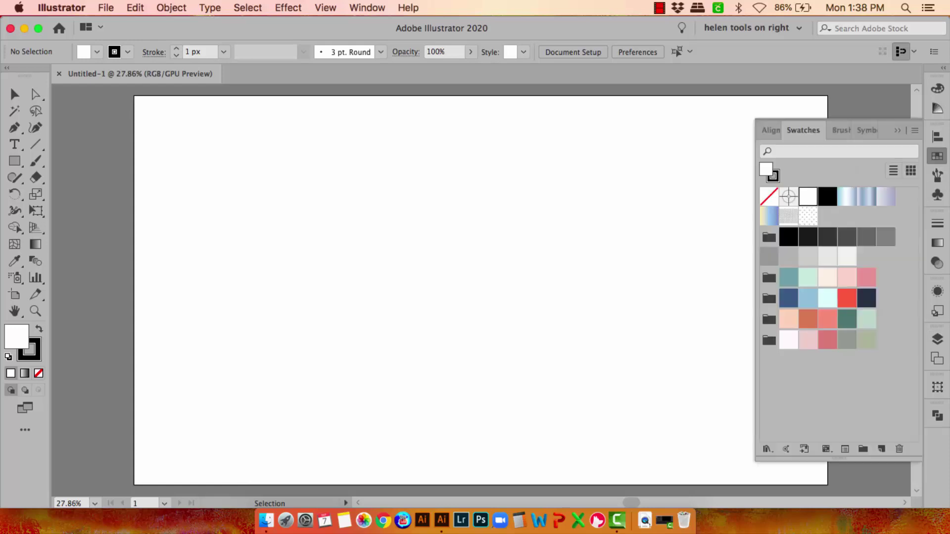
pyautogui.click(936, 156)
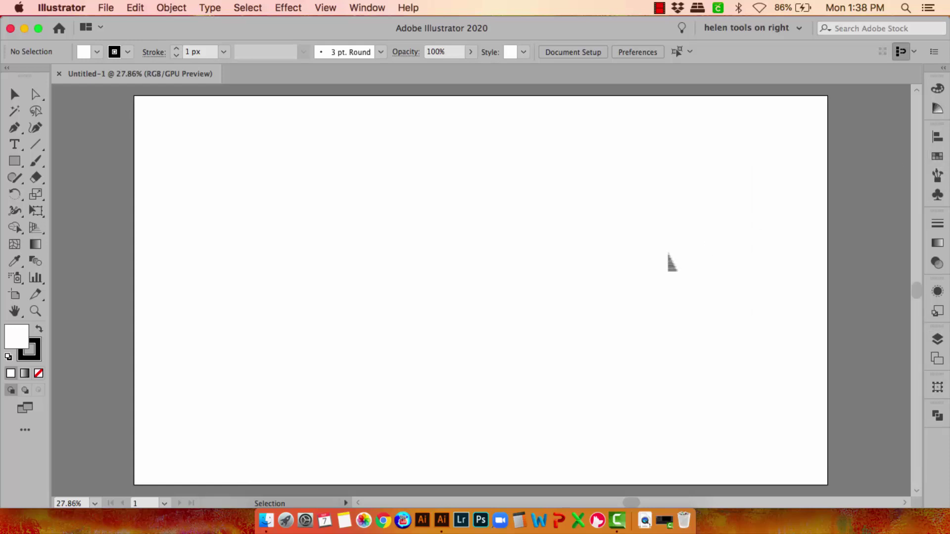